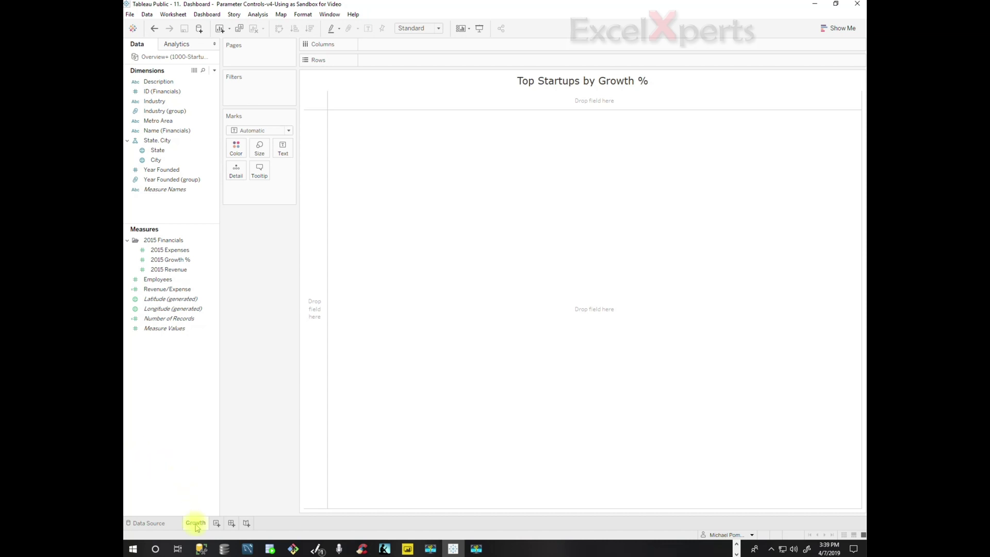
Put Name (Financials) on Rows and 2015 Growth % on Text to list each startup's growth
mouse_move(196, 525)
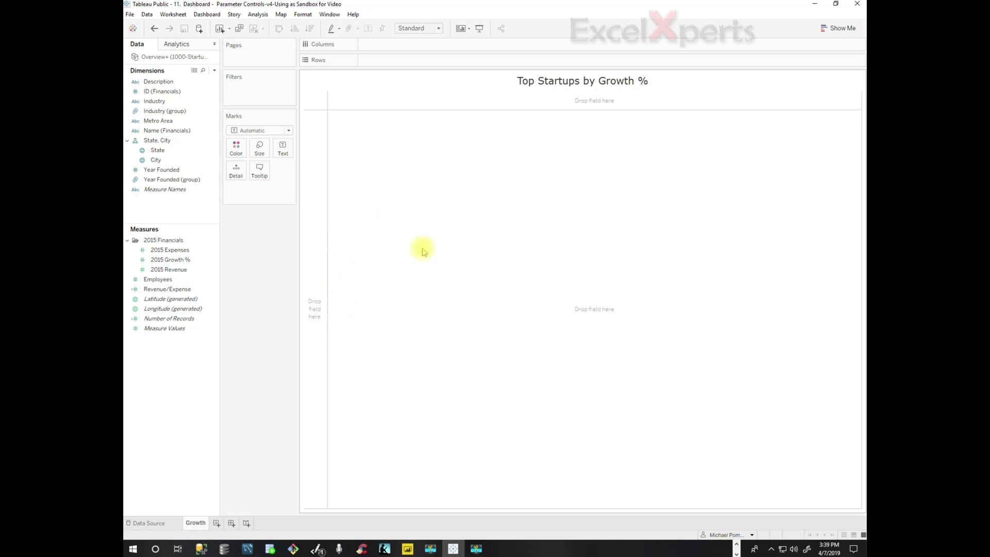
click(150, 122)
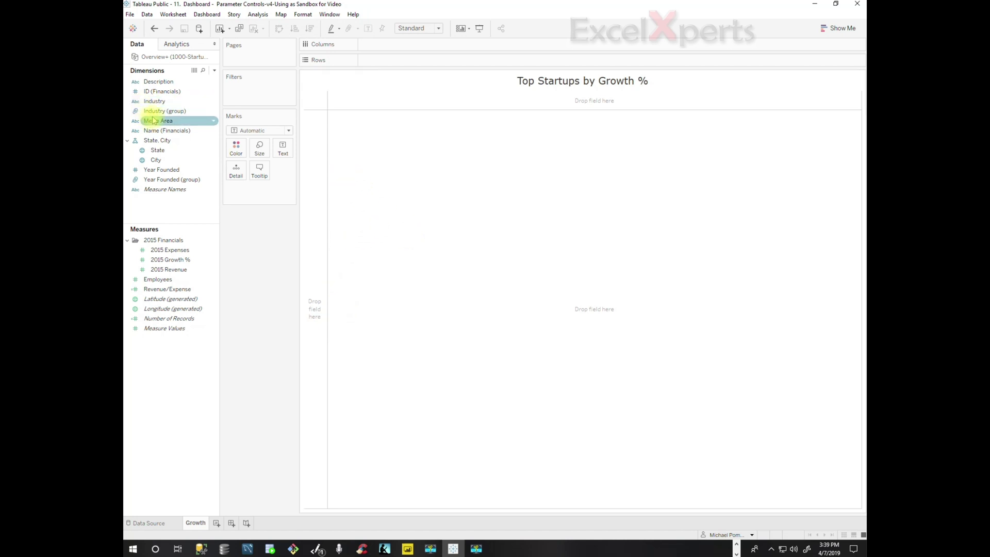
click(152, 111)
click(155, 102)
click(162, 92)
click(164, 122)
click(168, 131)
drag(168, 134, 400, 62)
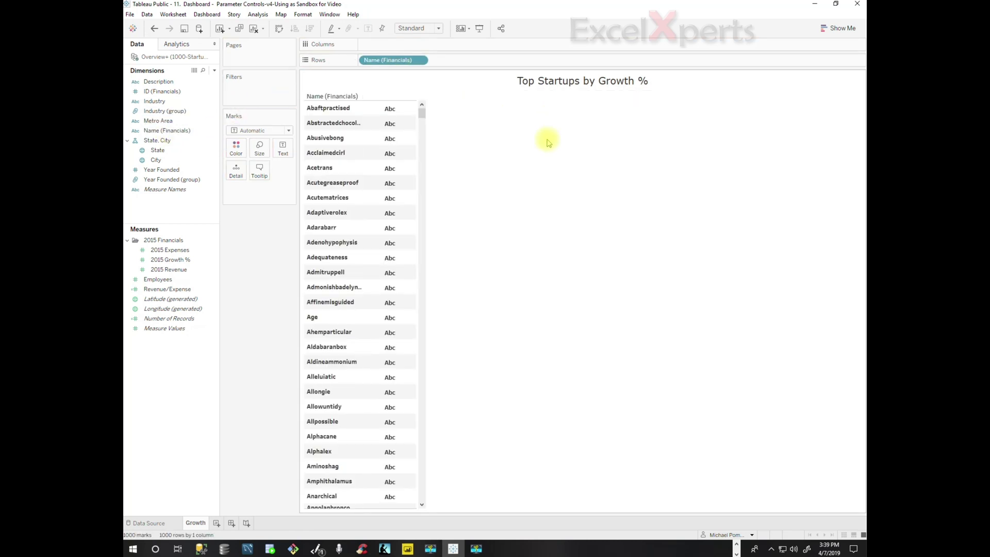
drag(170, 259, 396, 145)
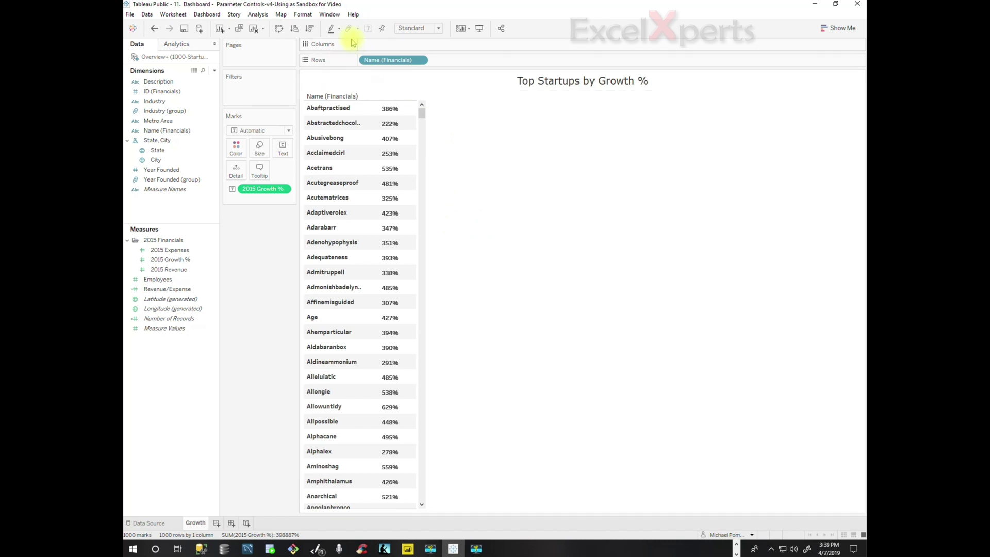
Sort the startup names by 2015 Growth % in descending order
click(309, 29)
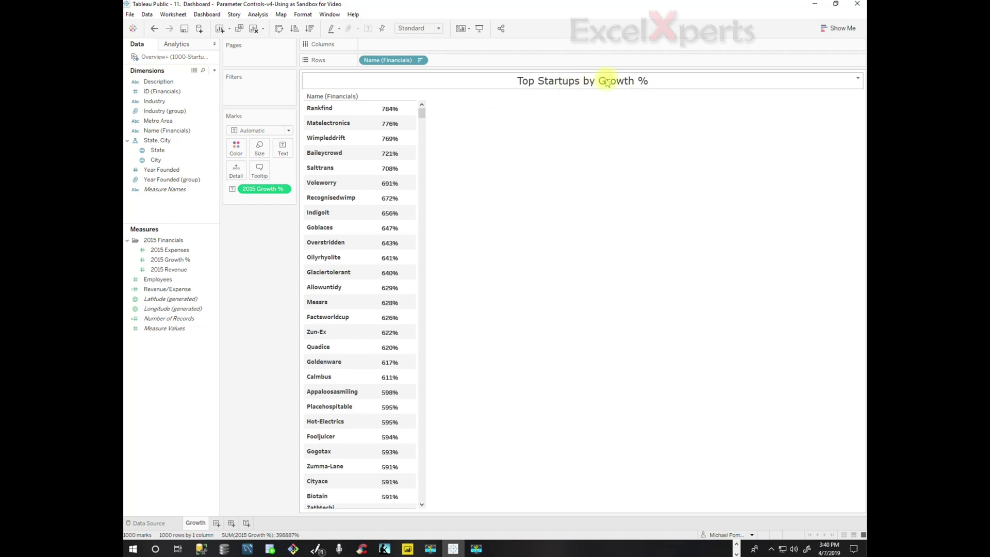
click(190, 132)
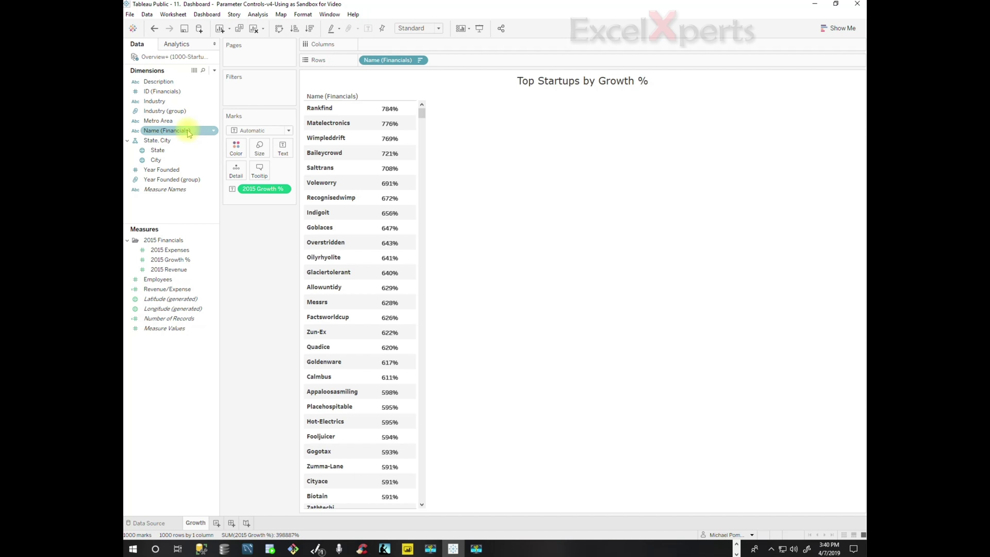
Create a set on Name (Financials) named 'Top 10 - Static'
right_click(189, 134)
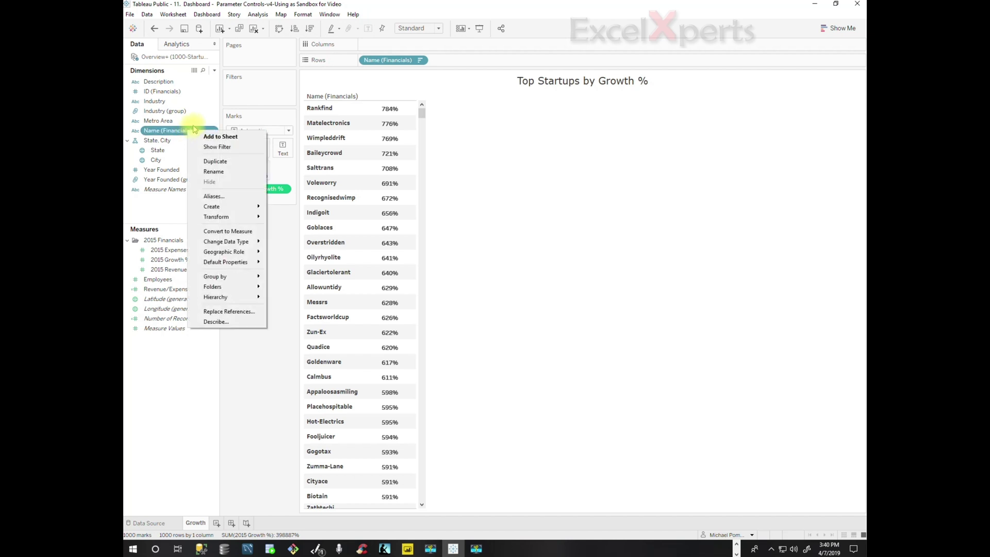
mouse_move(260, 216)
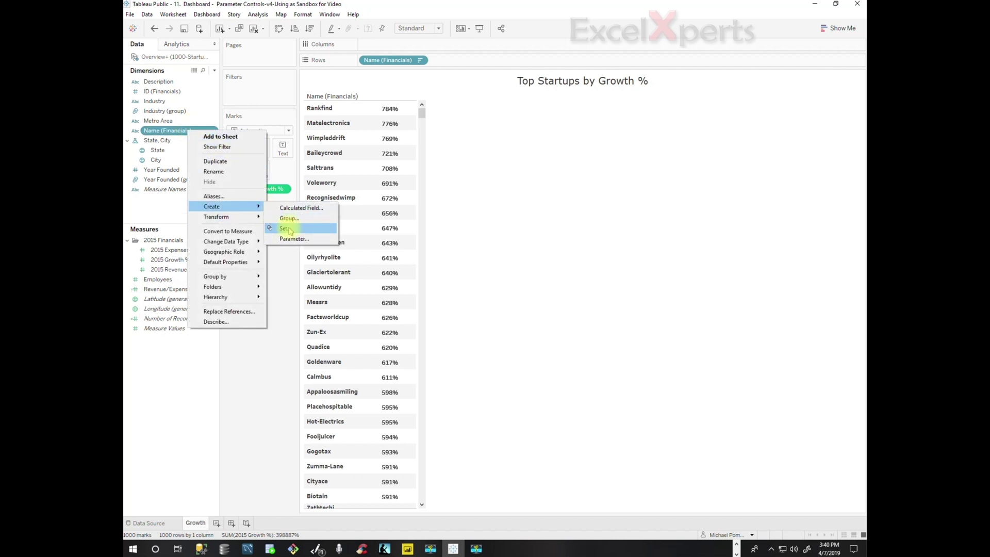
click(287, 225)
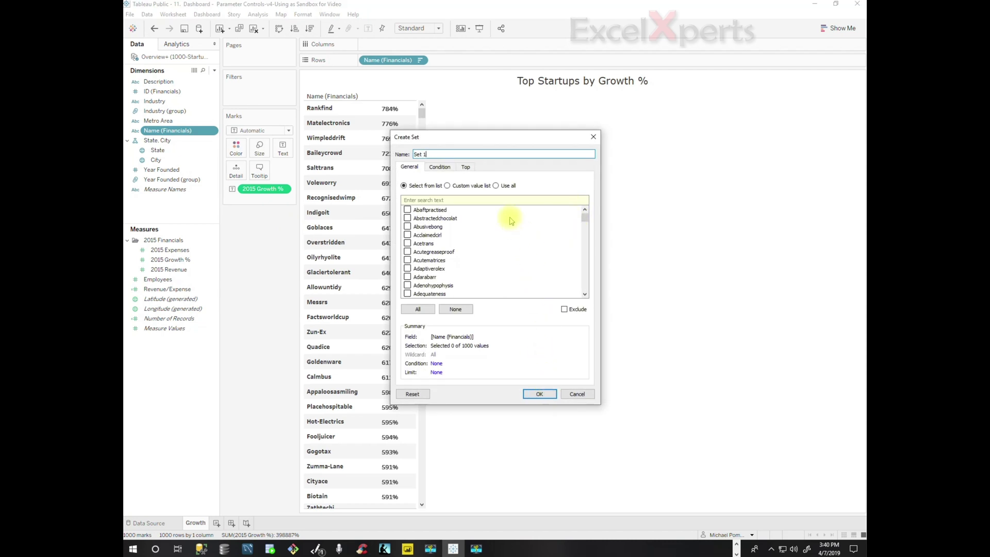
drag(447, 150, 394, 161)
text(Top )
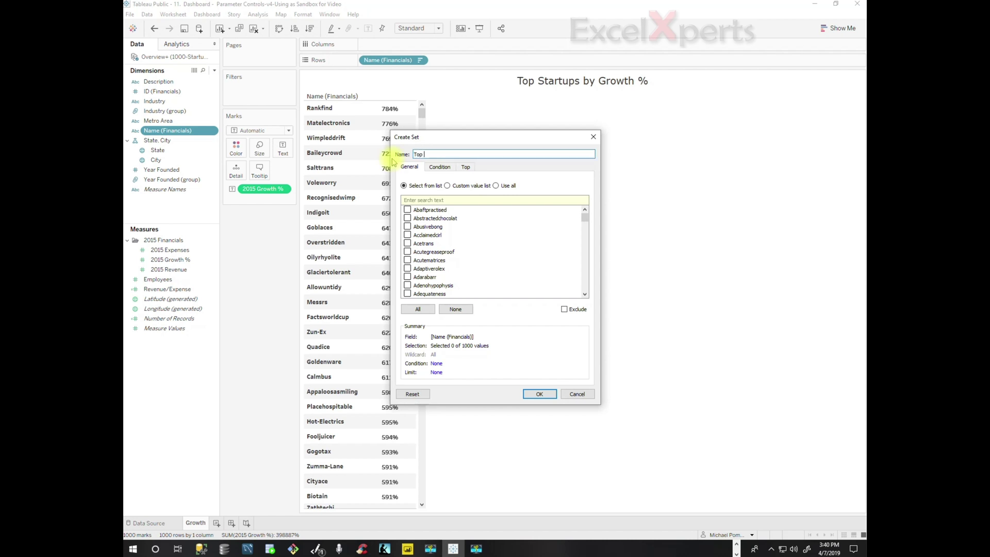
text(10 - Static)
click(539, 394)
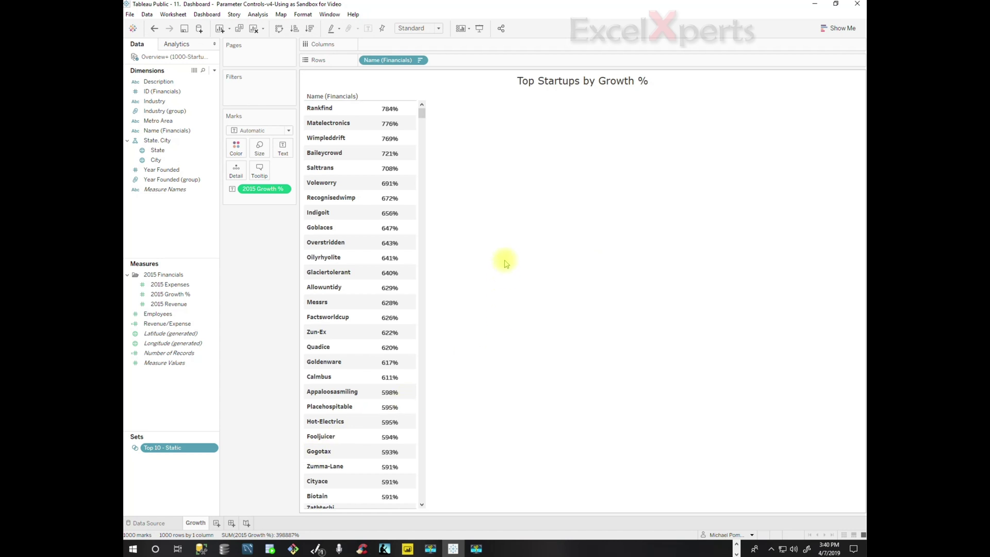
Add the top ten startups, Rankfind through Overstridden, to Top 10 - Static and filter the sheet by it
click(317, 111)
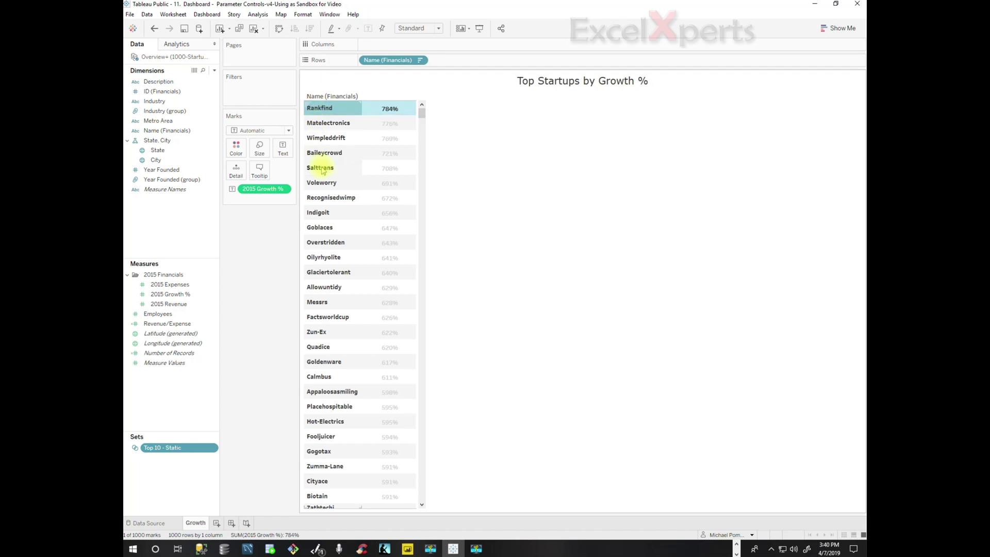
shift+click(325, 242)
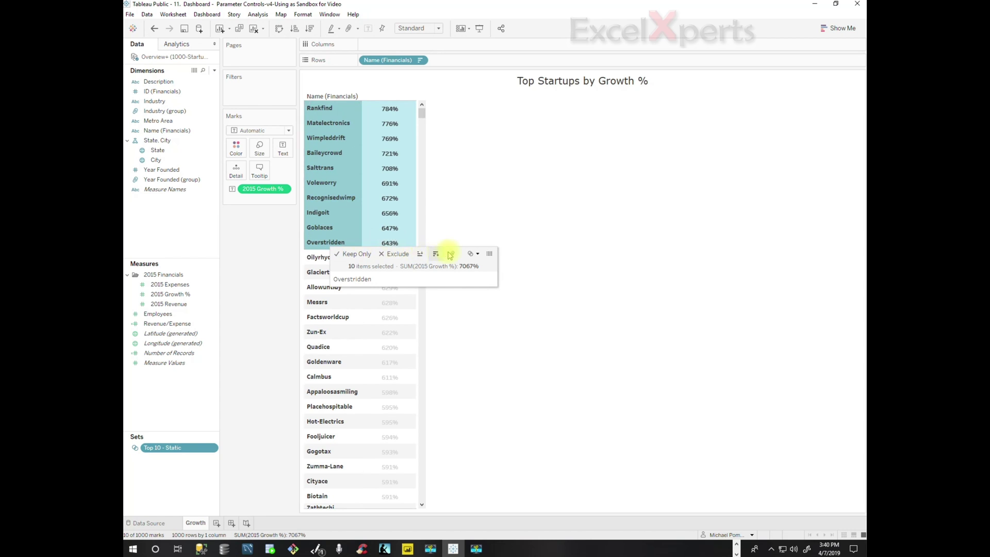
click(478, 255)
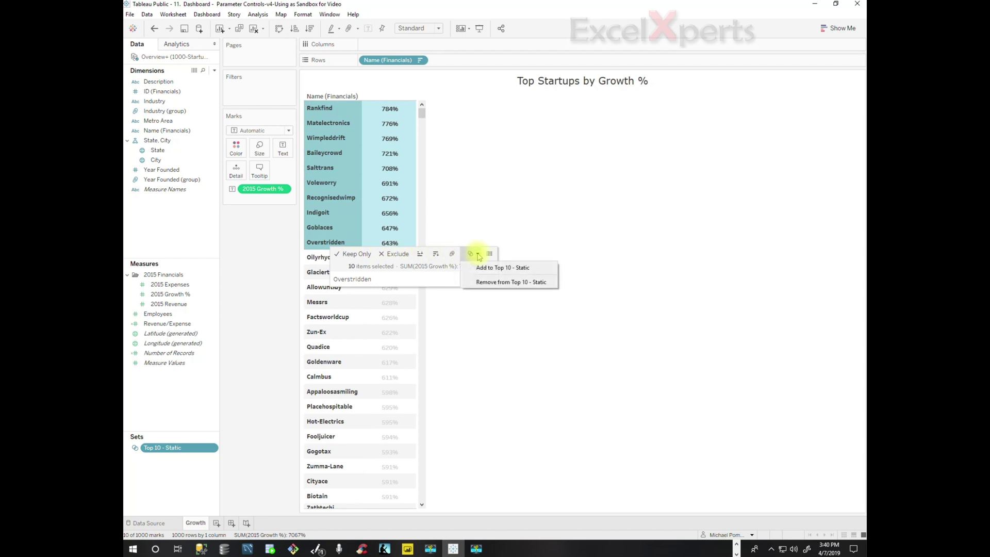
click(493, 268)
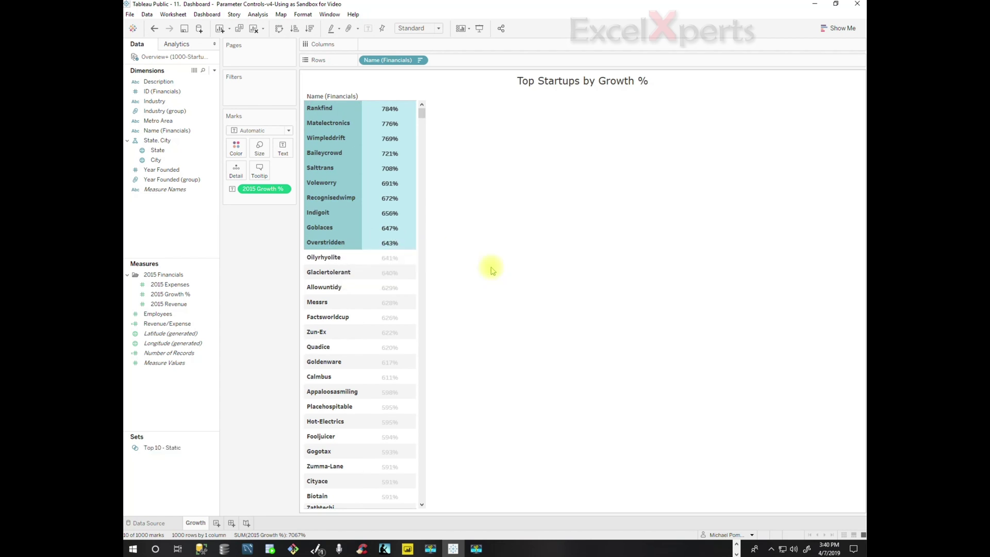
click(162, 451)
drag(162, 451, 253, 93)
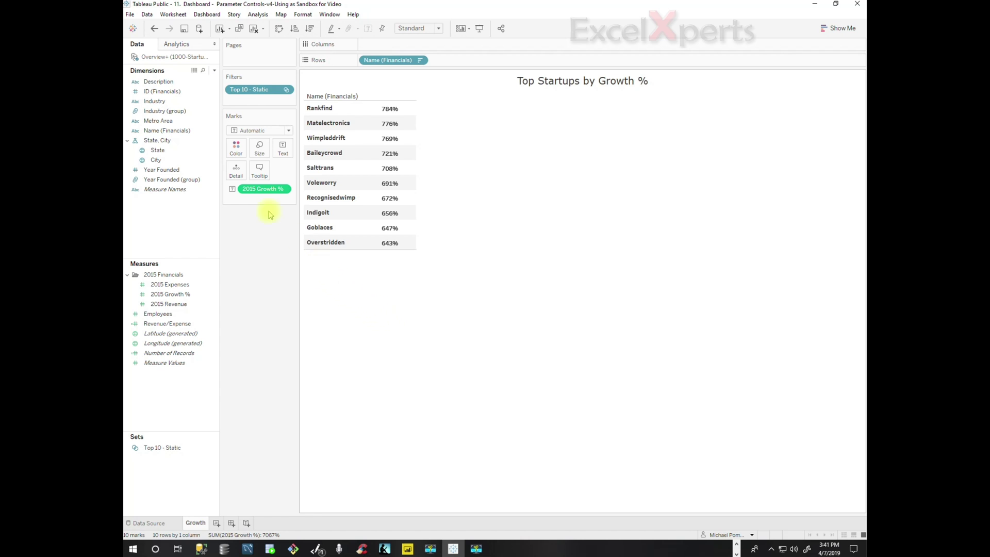
Create set 'Top 10 - Dynamic' on ID (Financials) keeping the top 10 by Sum of 2015 Growth %
right_click(169, 94)
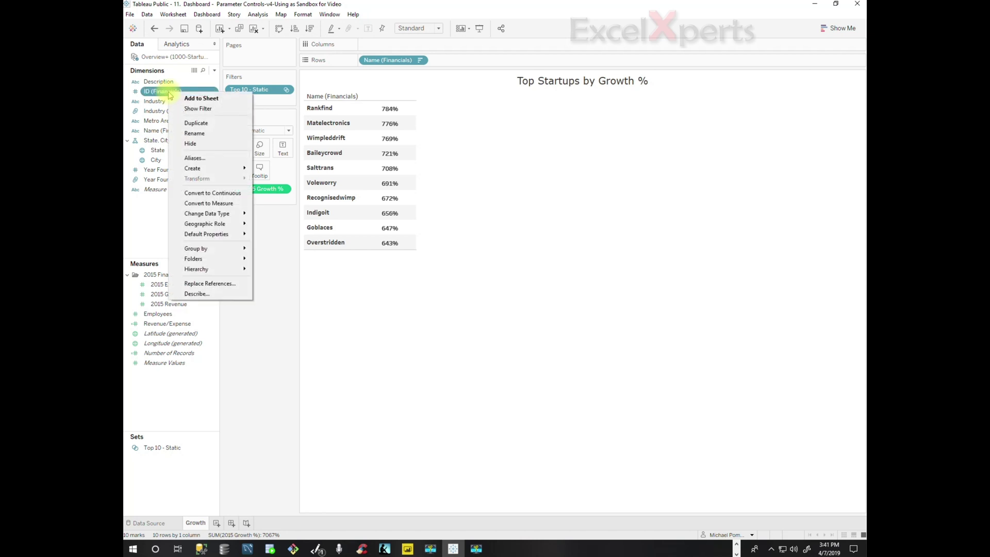
mouse_move(204, 168)
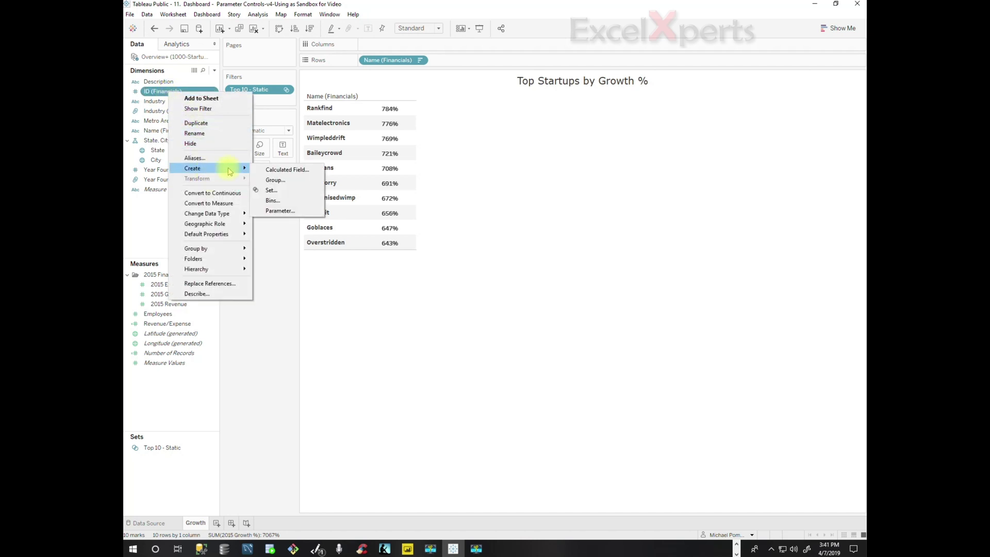
click(273, 191)
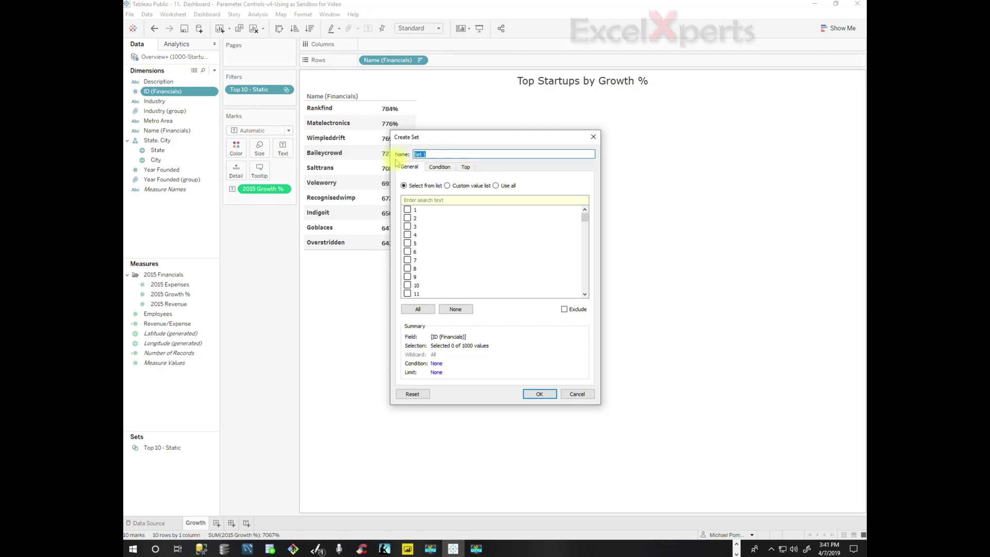
text(D)
key(BackSpace)
text(Top 10)
text(- Dynamic)
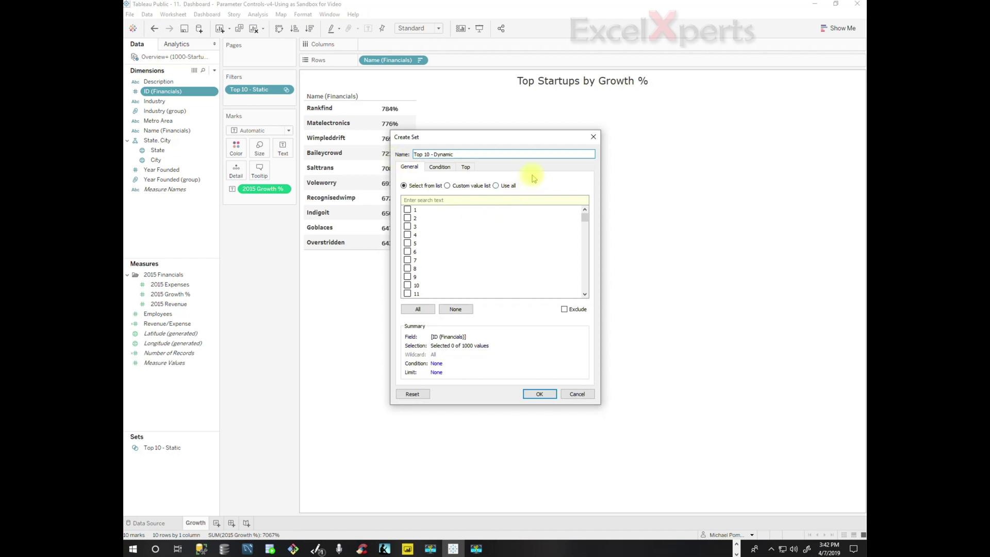
click(466, 167)
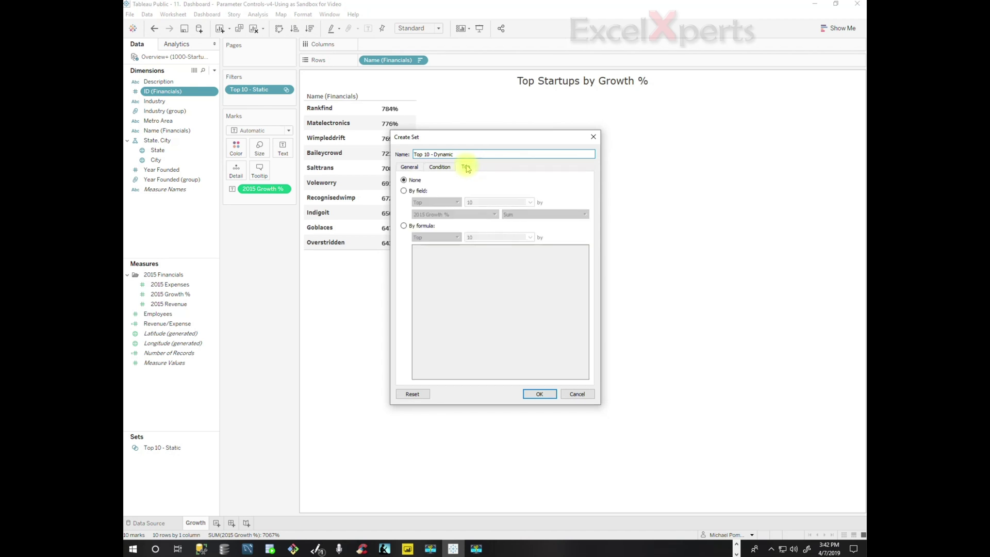
click(404, 190)
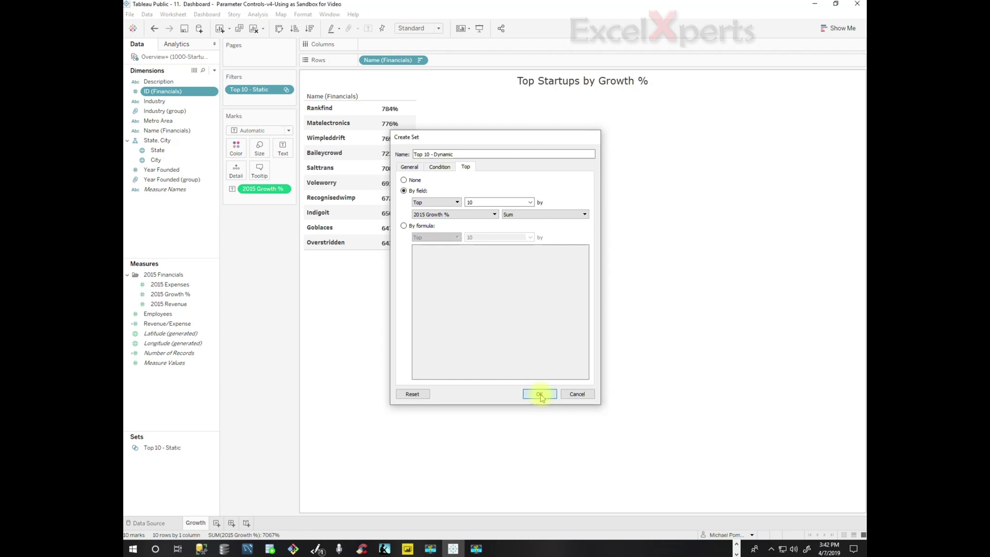
click(539, 395)
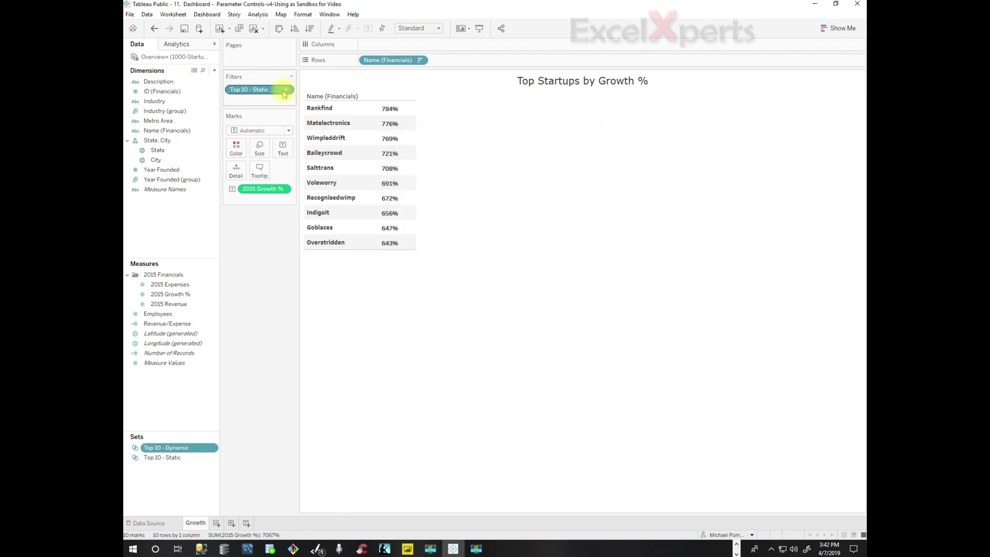
Replace the Top 10 - Static filter with the Top 10 - Dynamic set on the Filters shelf
drag(280, 88, 265, 250)
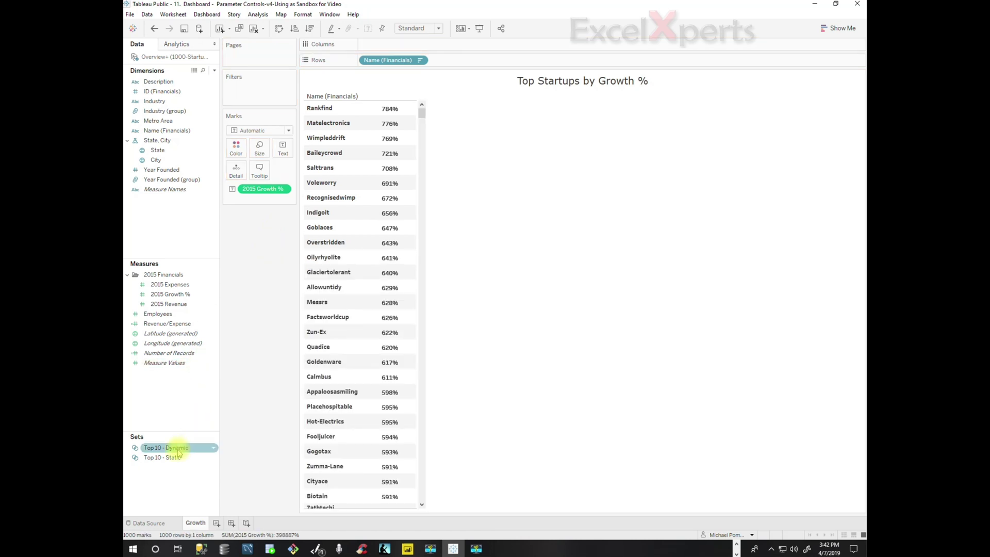
drag(177, 453, 277, 93)
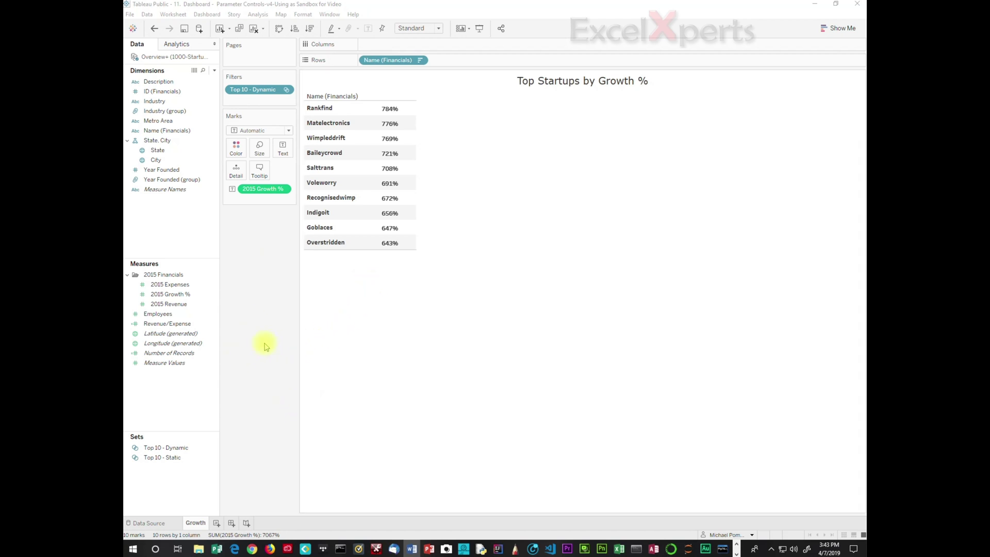
click(176, 448)
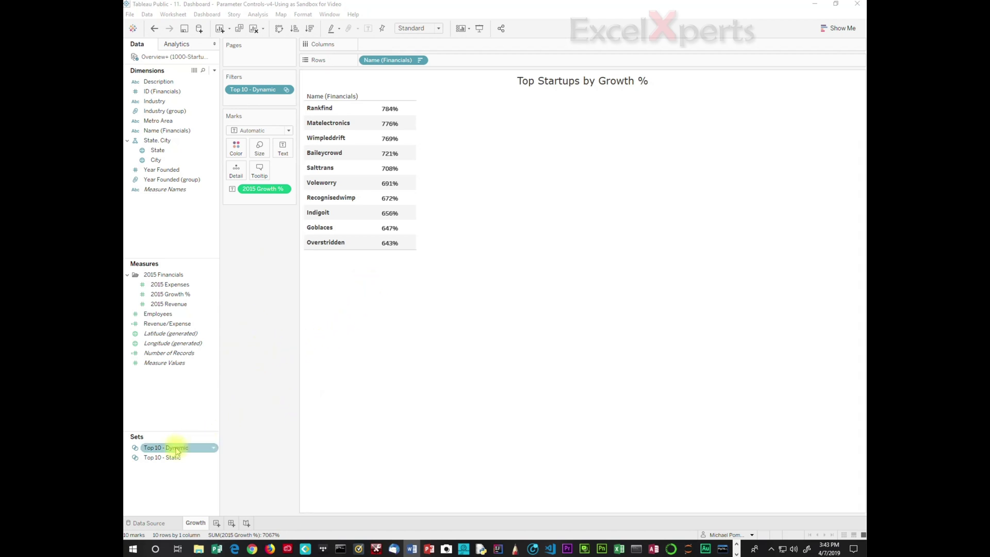
Create a parameter from the set with a range of 5 to 100 and step size 1
right_click(177, 449)
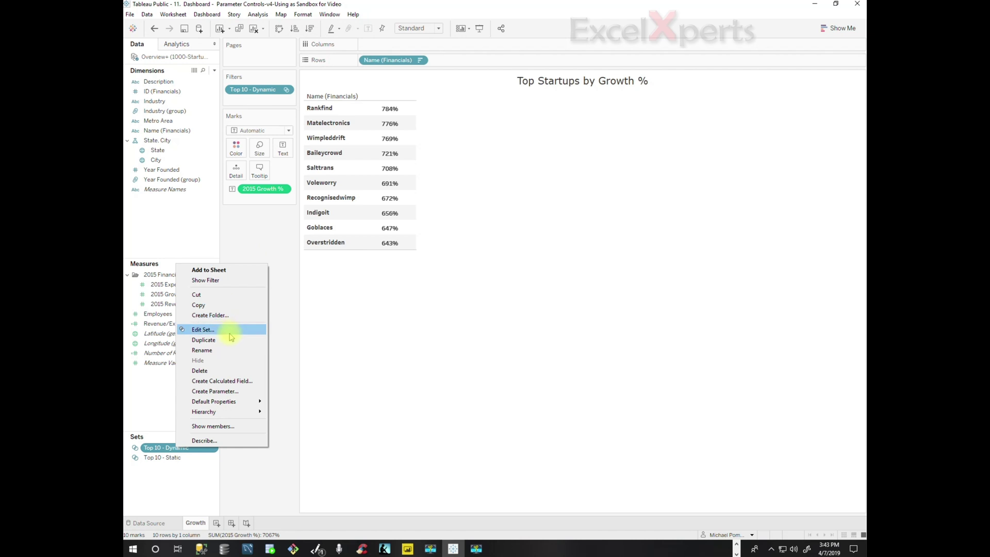
click(237, 391)
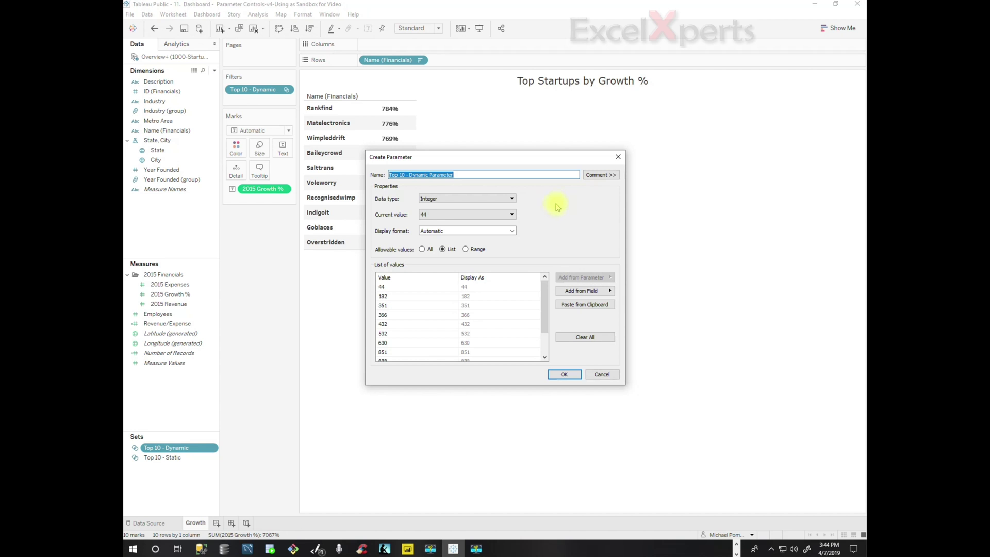
click(465, 250)
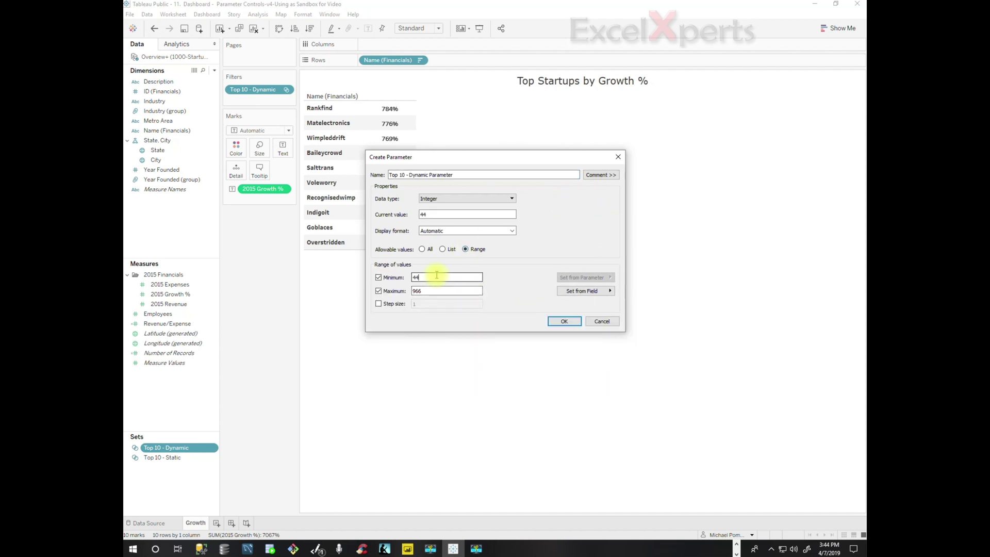
double_click(436, 277)
text(5)
double_click(440, 291)
text(100)
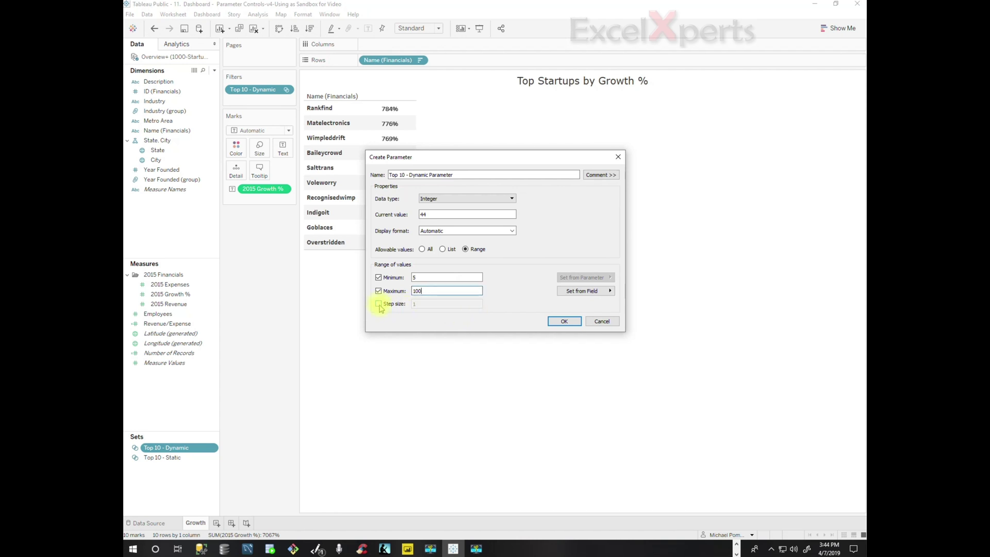
click(379, 304)
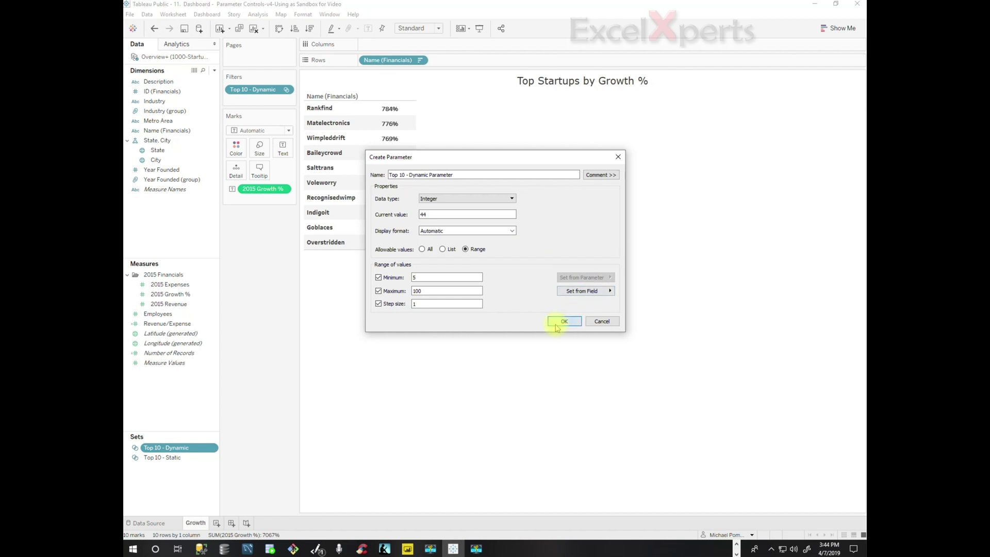
click(564, 322)
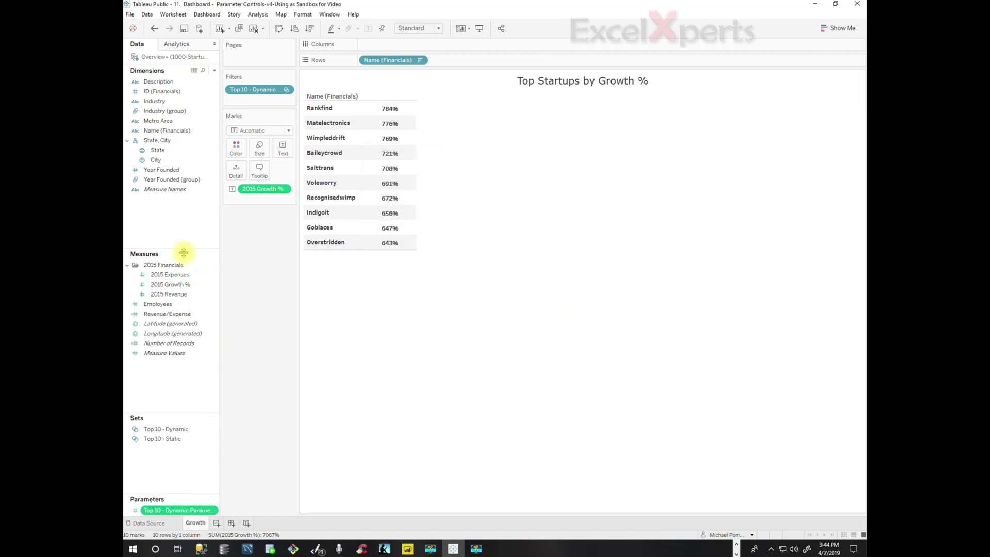
Resize the Data pane so the Sets and Parameters sections sit higher
drag(184, 253, 184, 216)
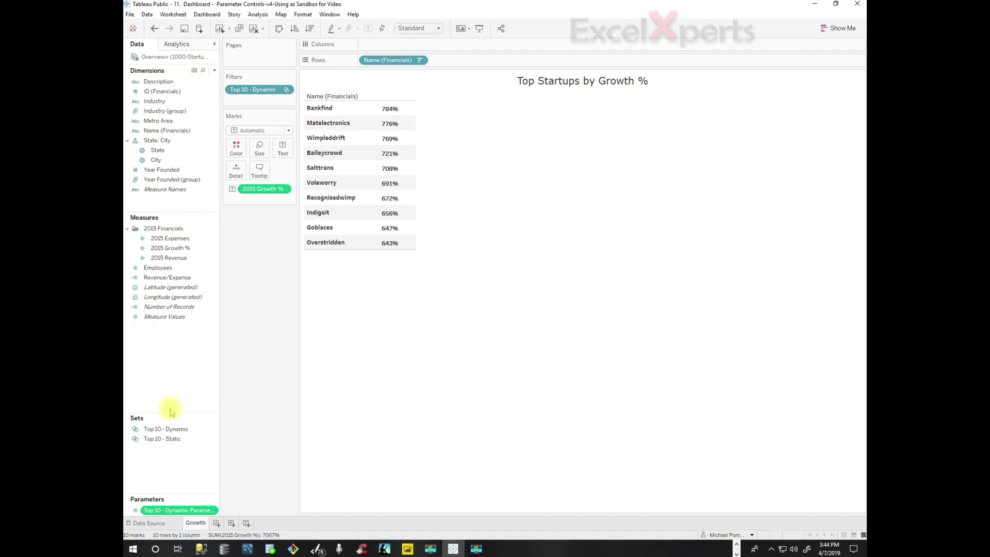
drag(172, 412, 162, 336)
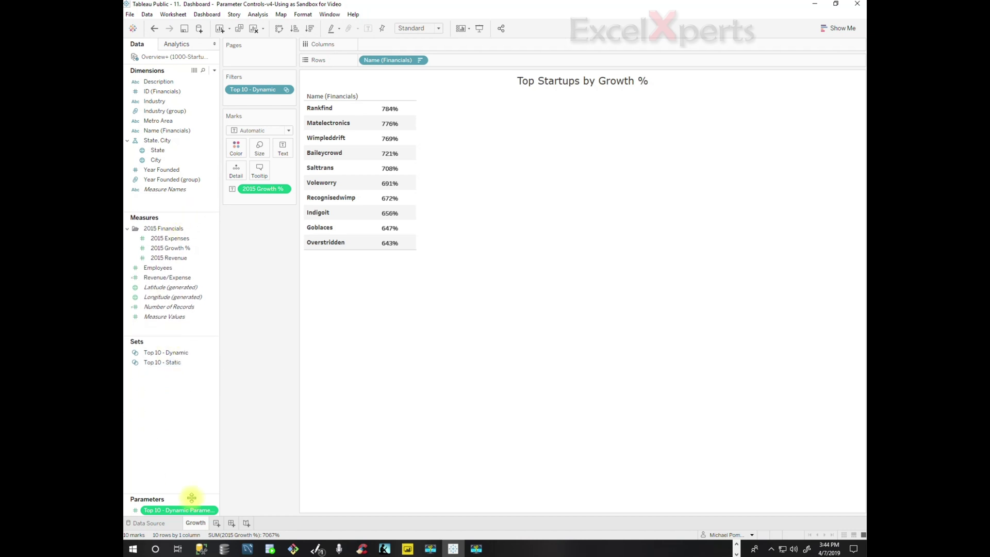
drag(192, 496, 185, 387)
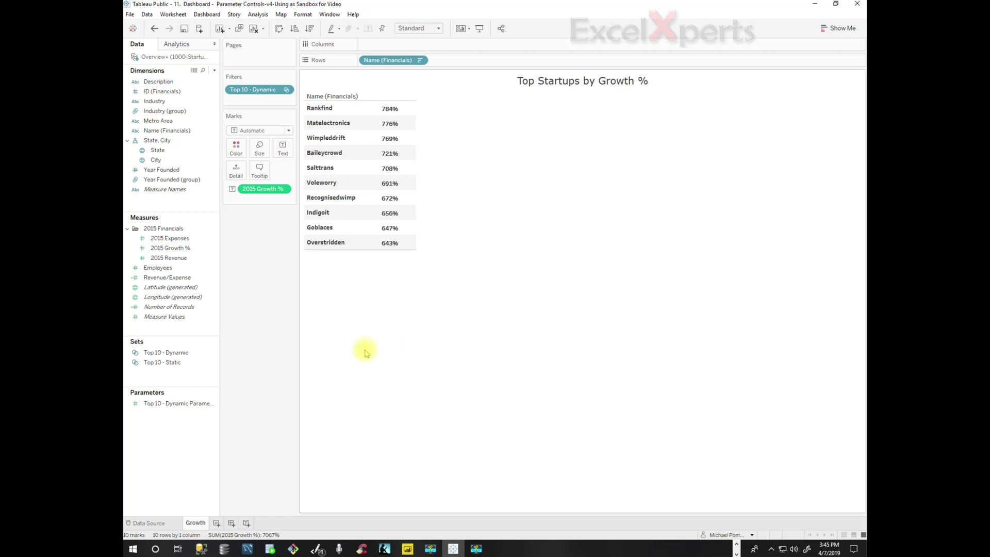
click(178, 406)
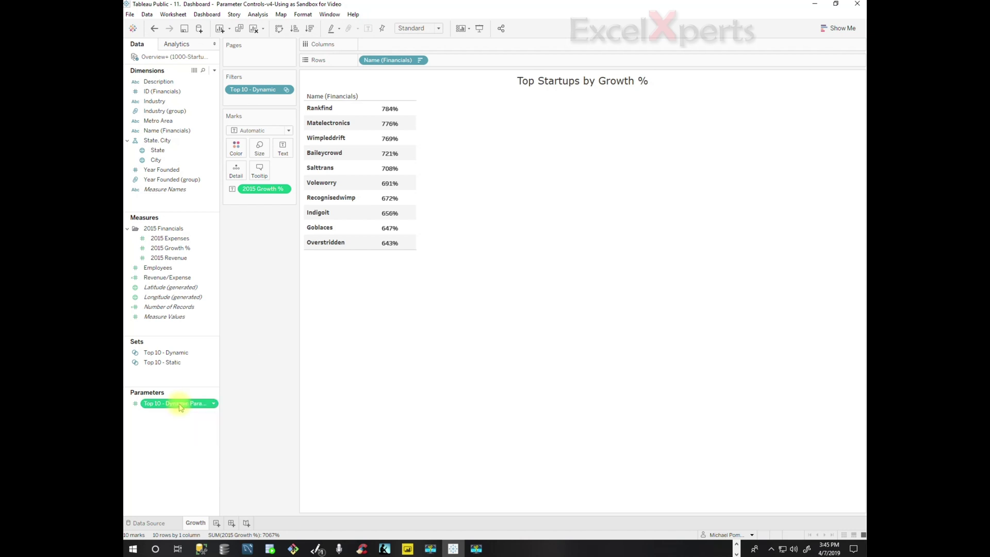
right_click(180, 405)
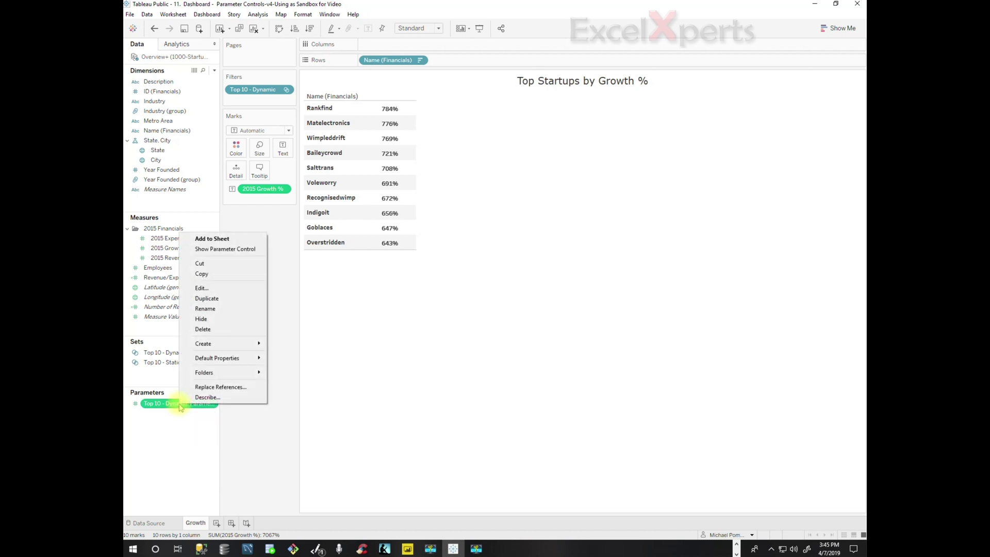
Show the parameter's slider control under the Marks card and try stepping it up from 5
click(246, 249)
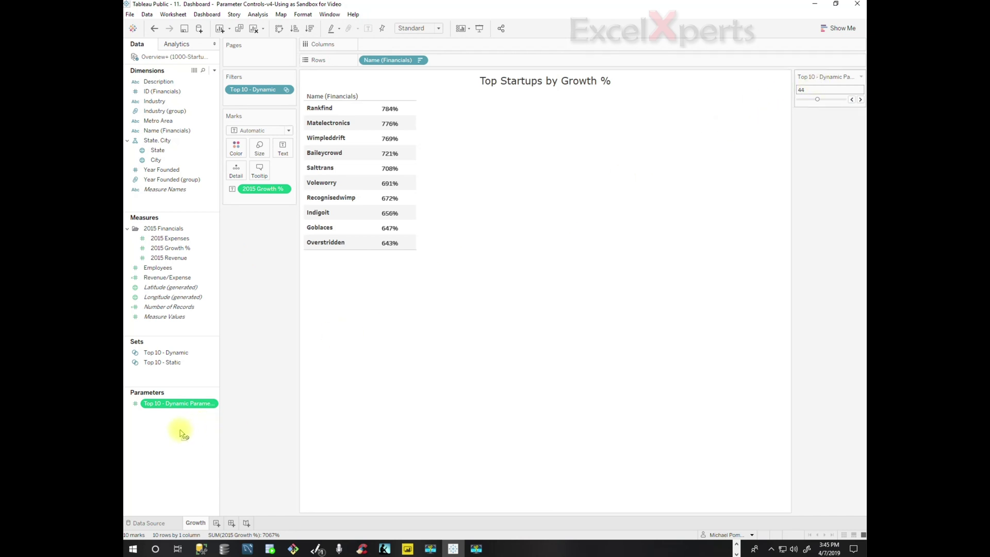
drag(247, 251, 219, 238)
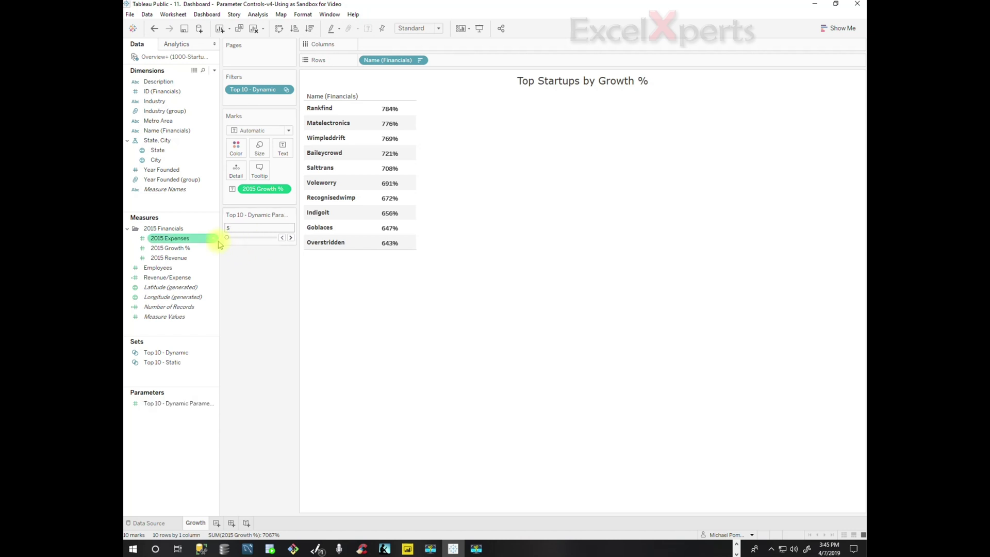
click(291, 237)
mouse_move(225, 238)
mouse_down()
mouse_move(275, 241)
mouse_move(225, 240)
mouse_up()
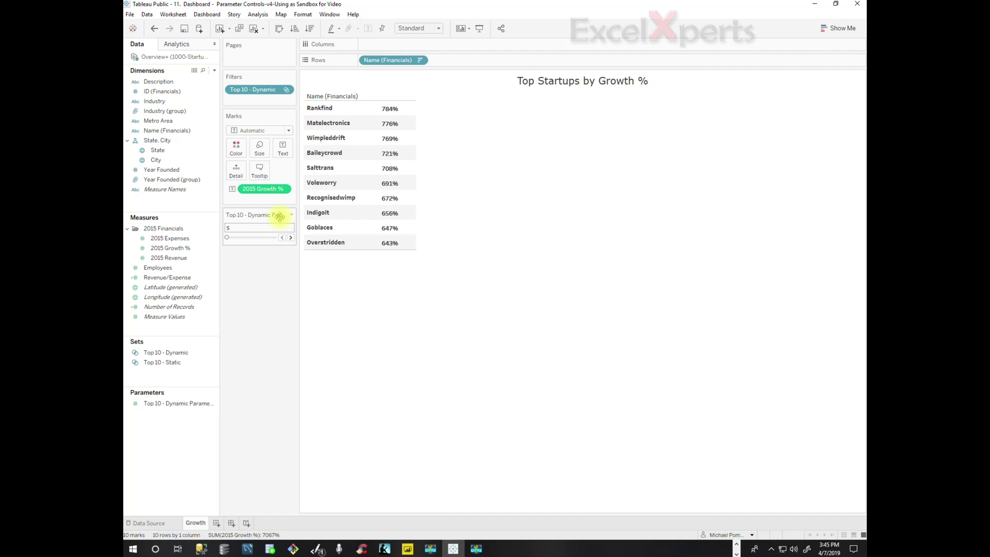
click(182, 354)
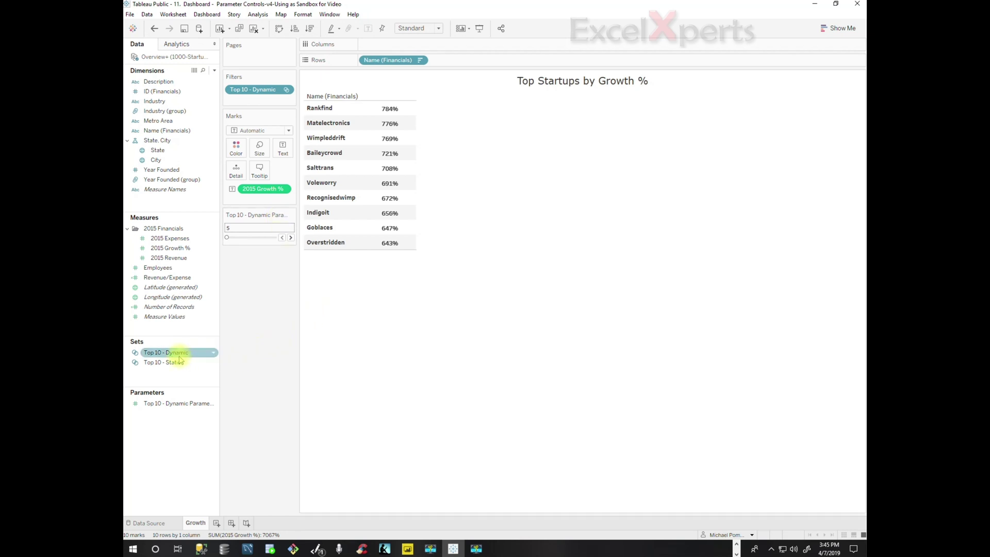
Edit Top 10 - Dynamic so its top count comes from Top 10 - Dynamic Parameter
right_click(180, 355)
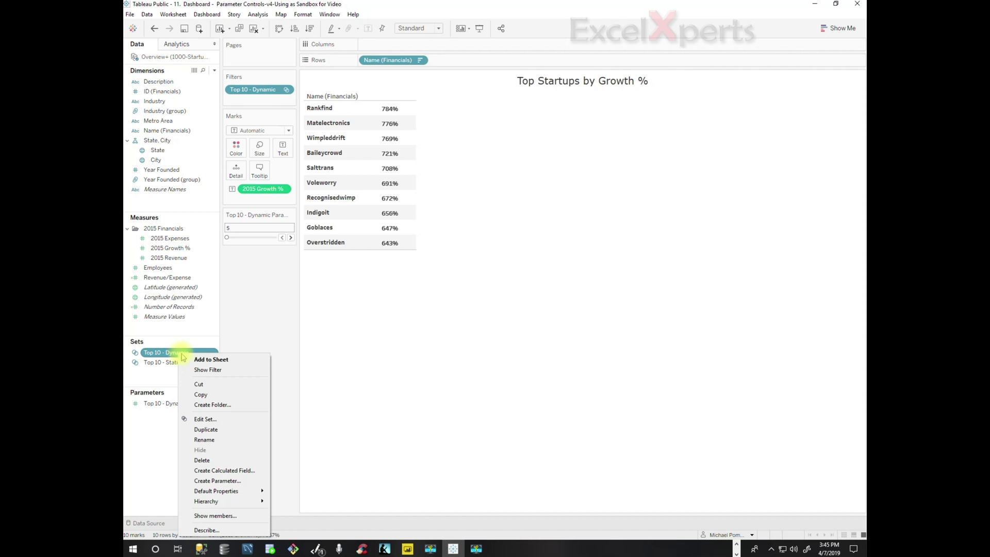
click(205, 419)
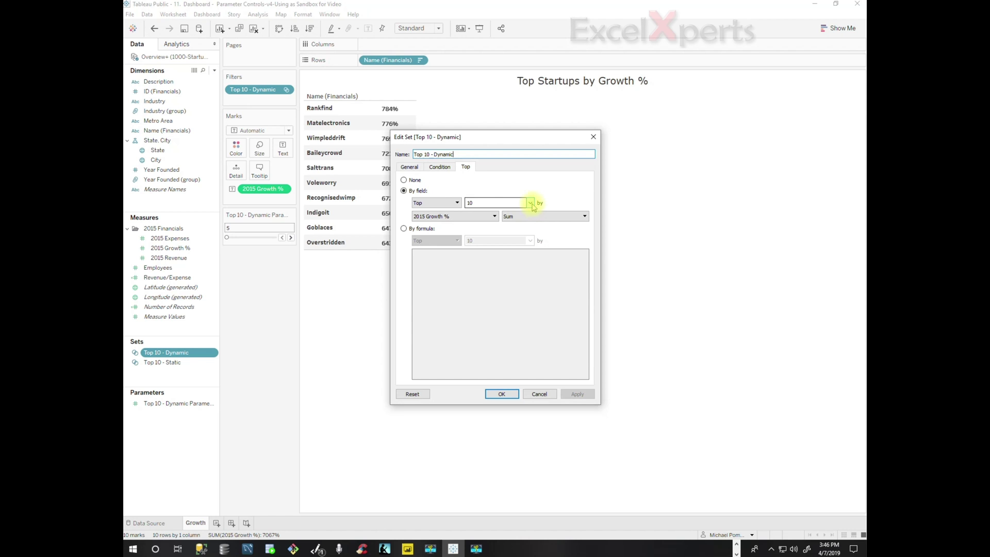
click(530, 203)
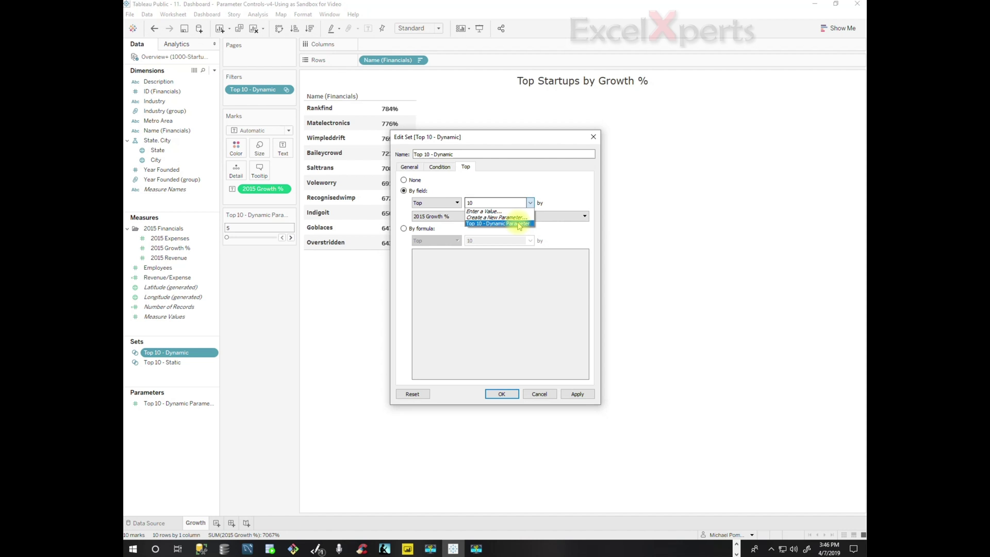
click(520, 225)
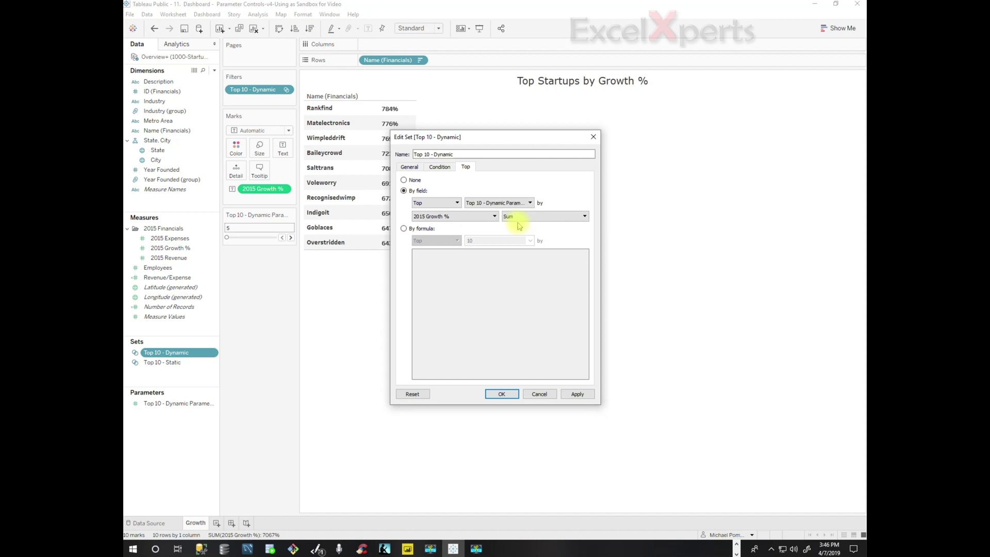
click(577, 394)
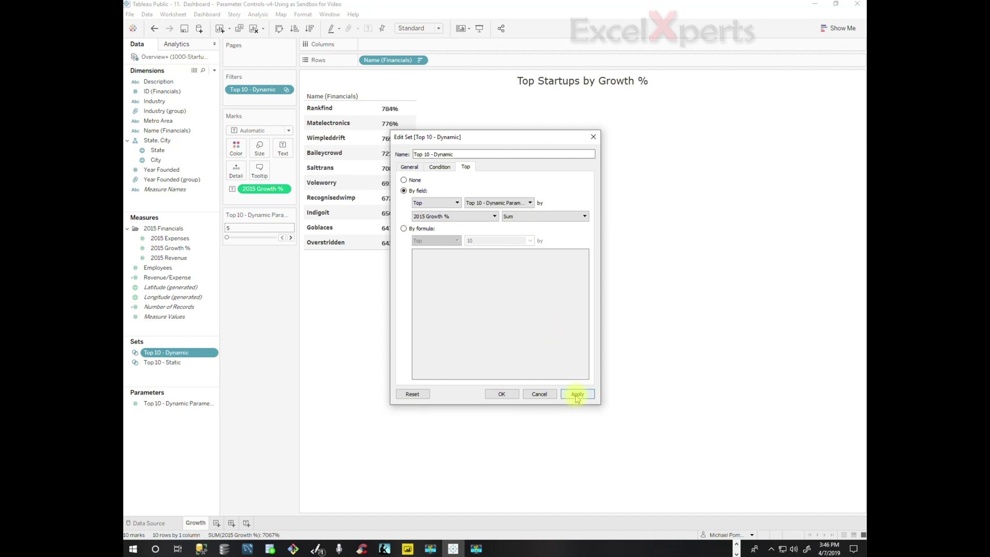
click(500, 395)
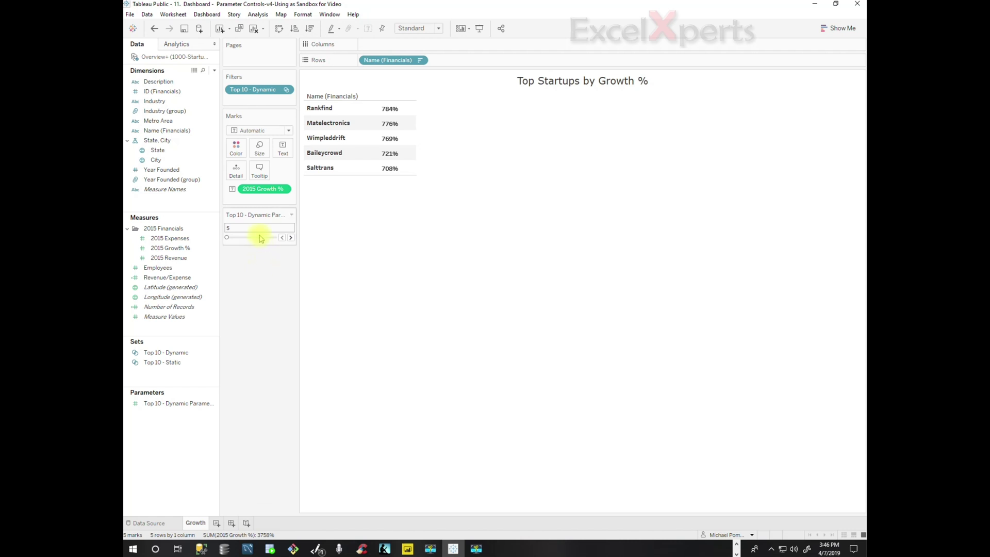
Step the parameter slider up one at a time from 5 toward 12 to test the table
click(291, 238)
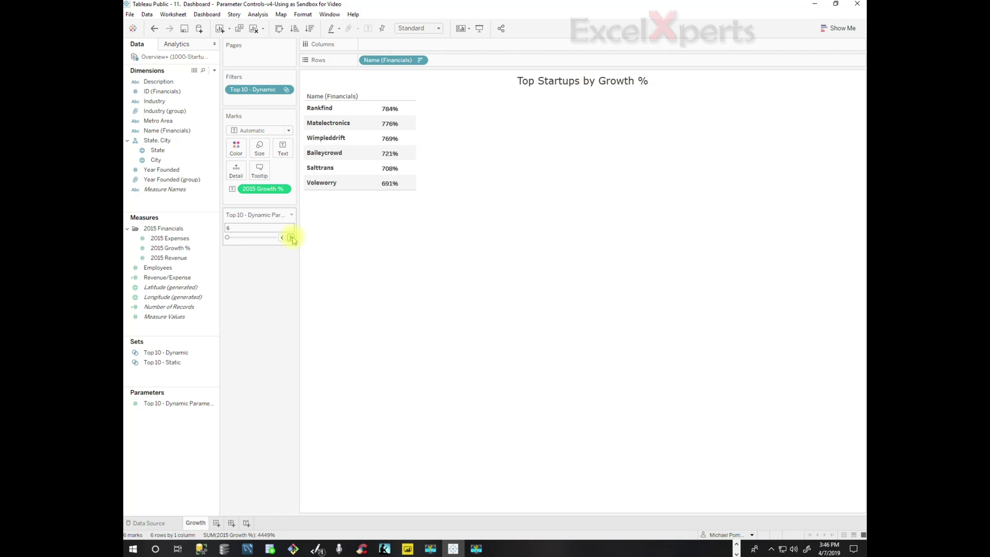
click(291, 238)
click(291, 238)
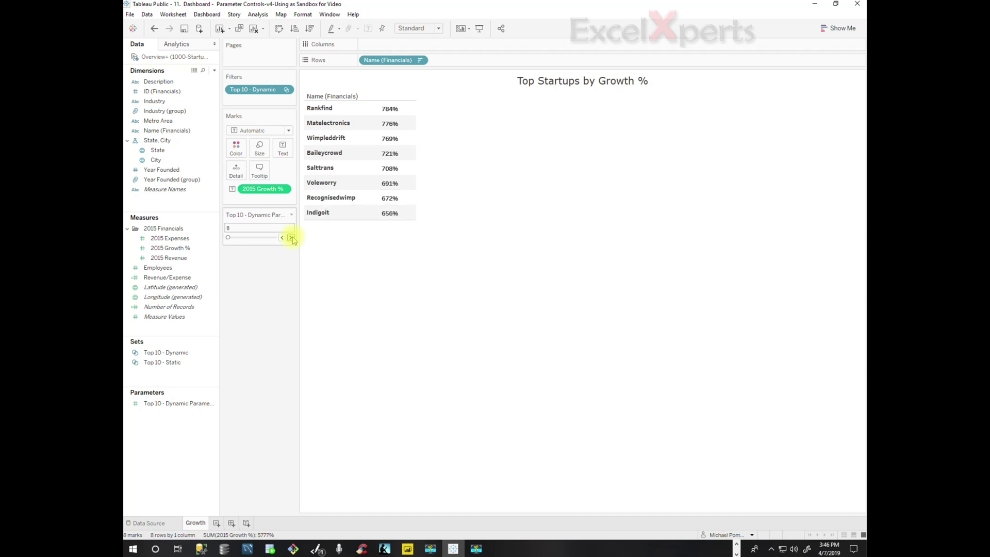
click(291, 238)
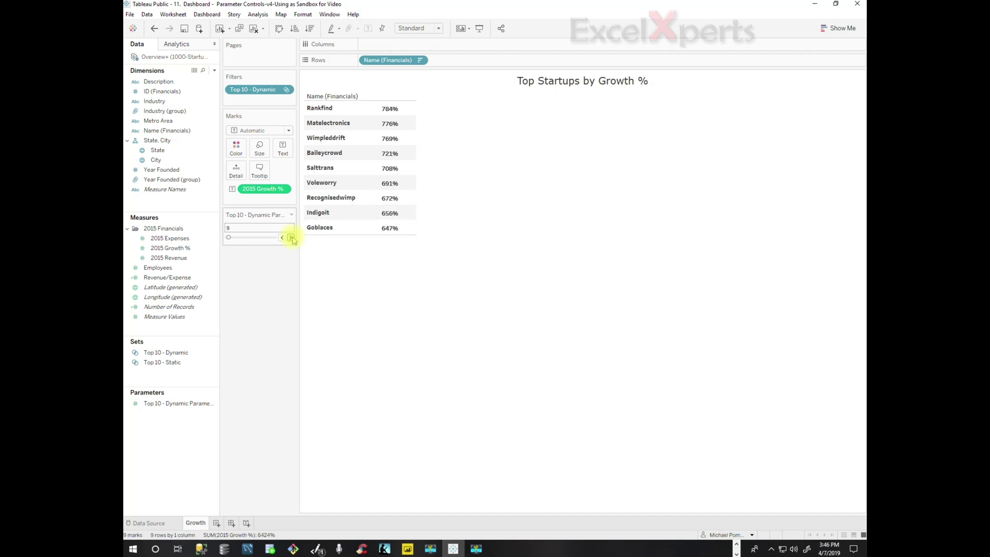
click(291, 238)
click(291, 239)
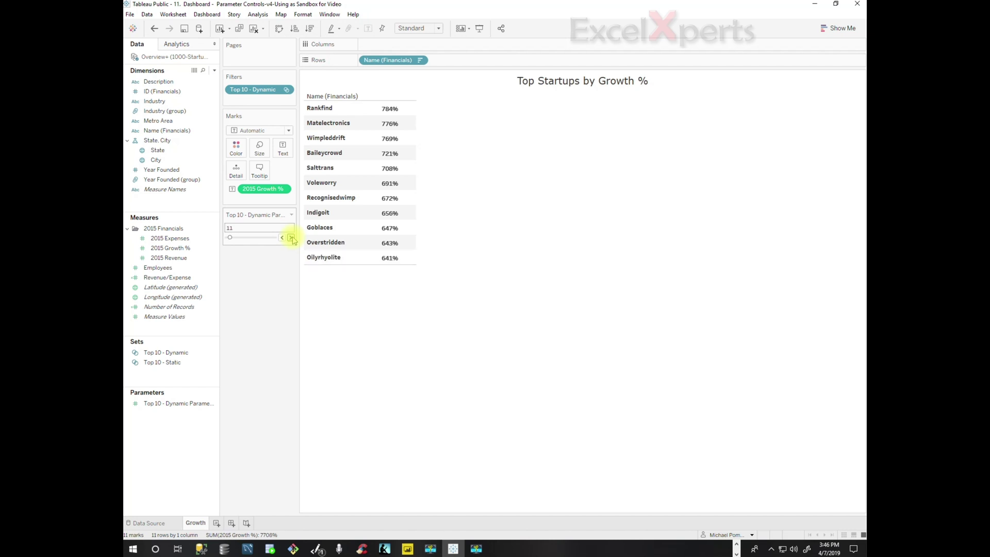
click(291, 238)
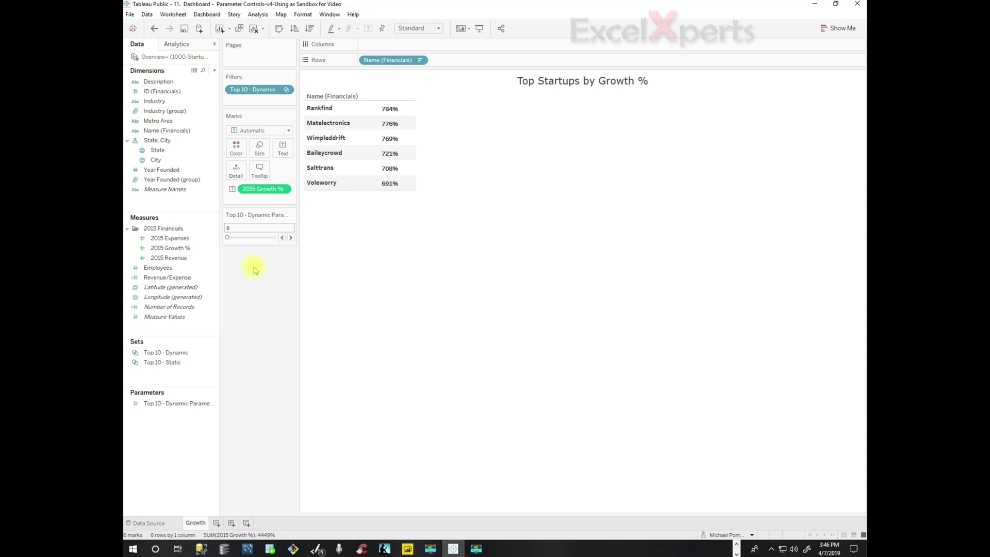
Shade the marks by 2015 Growth % as squares and slide the Top 10 - Dynamic Parameter to 22
click(181, 249)
drag(181, 252, 235, 149)
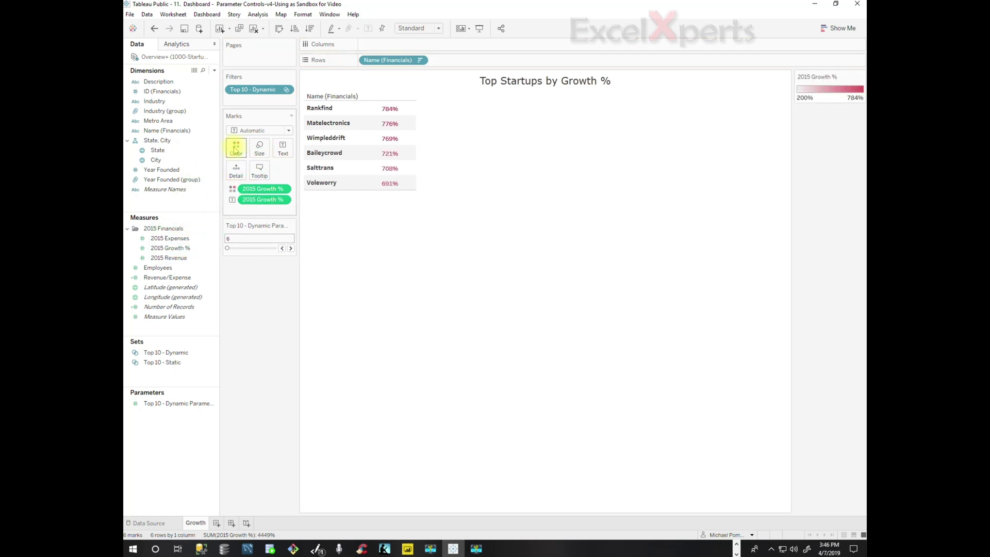
click(289, 131)
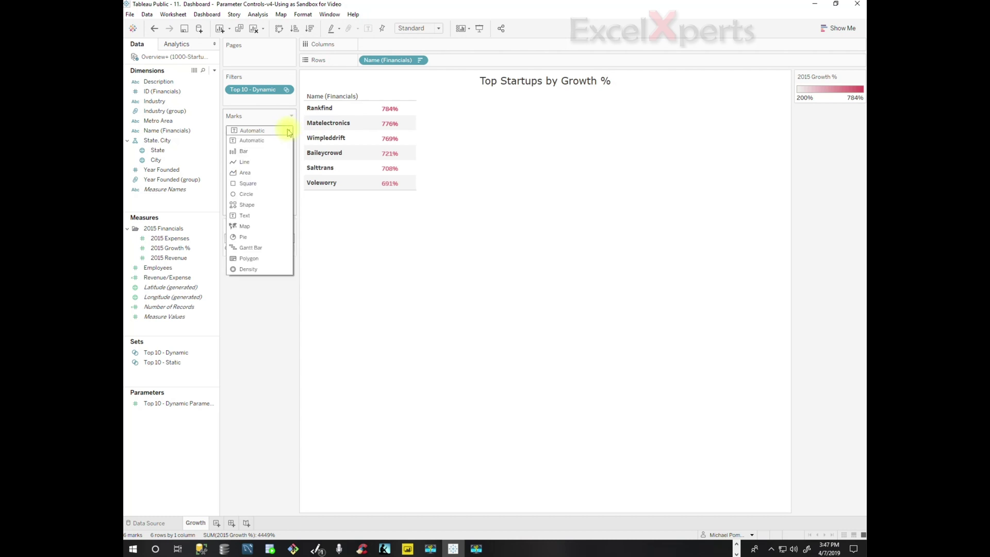
click(248, 183)
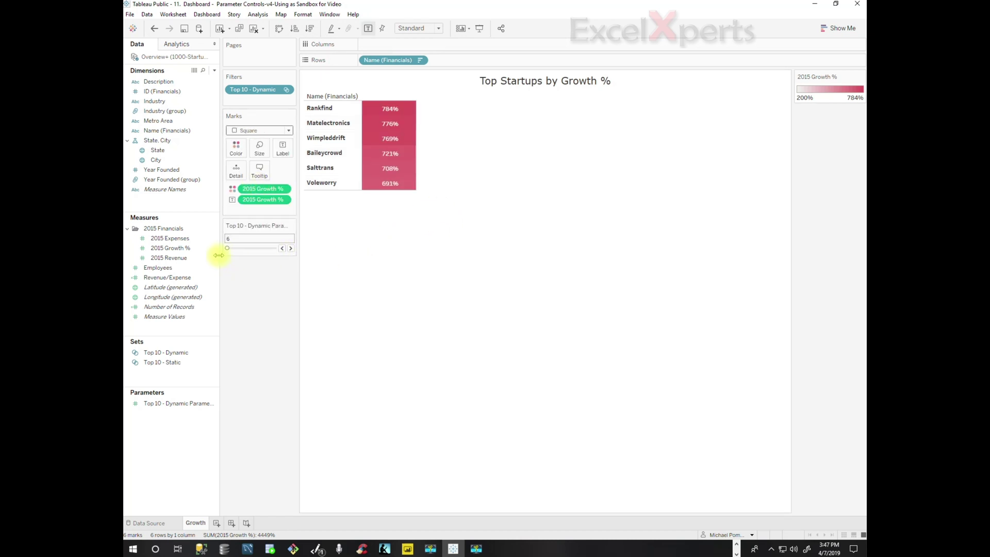
mouse_move(227, 248)
mouse_down()
mouse_move(249, 251)
mouse_move(236, 252)
mouse_up()
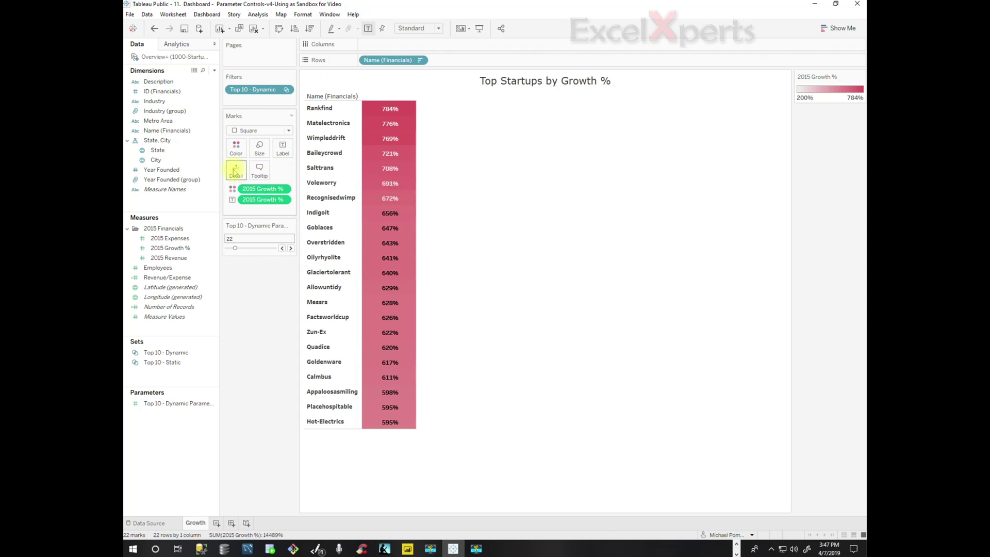
Insert the Top 10 - Dynamic Parameter after 'Top' in the worksheet title, removing the stray placeholder text
click(553, 84)
double_click(552, 83)
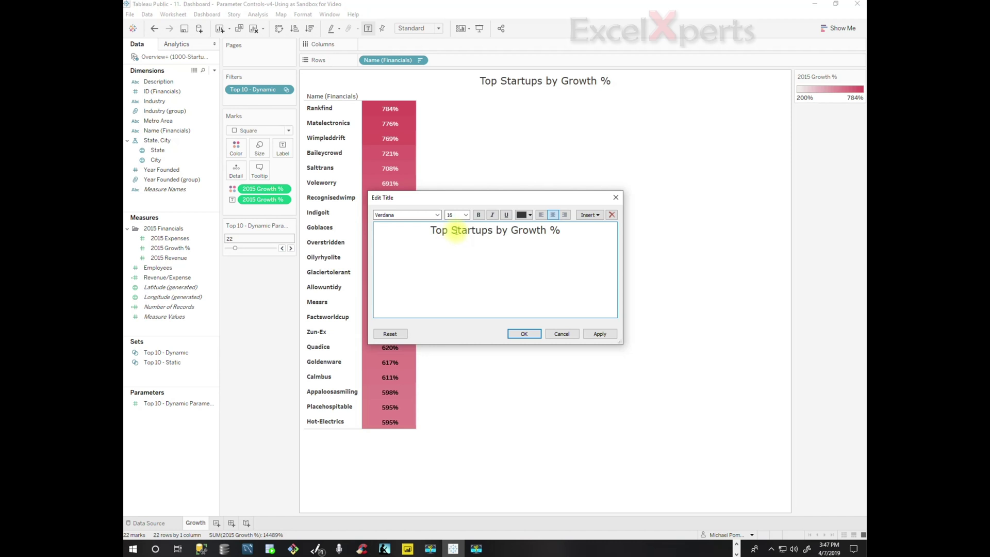
text(<)
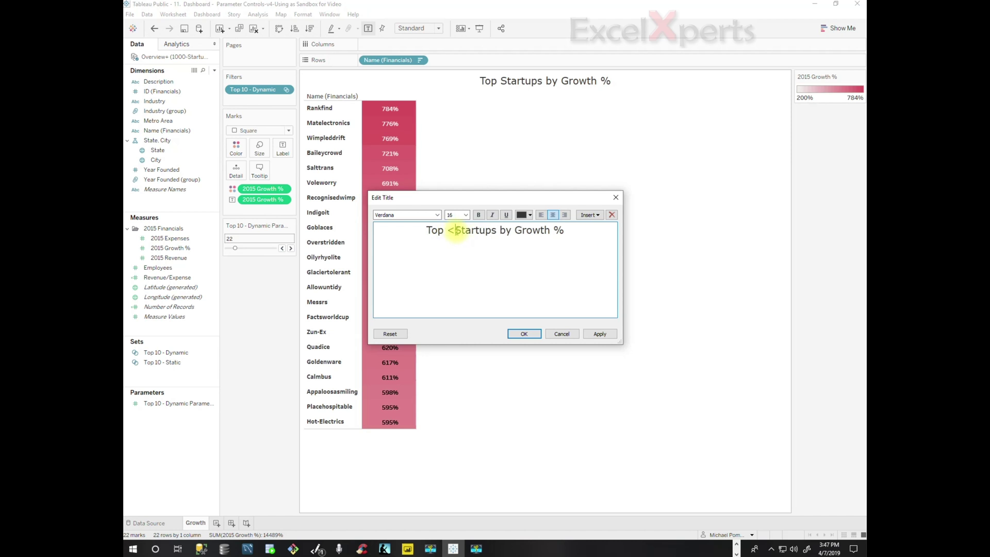
text(P)
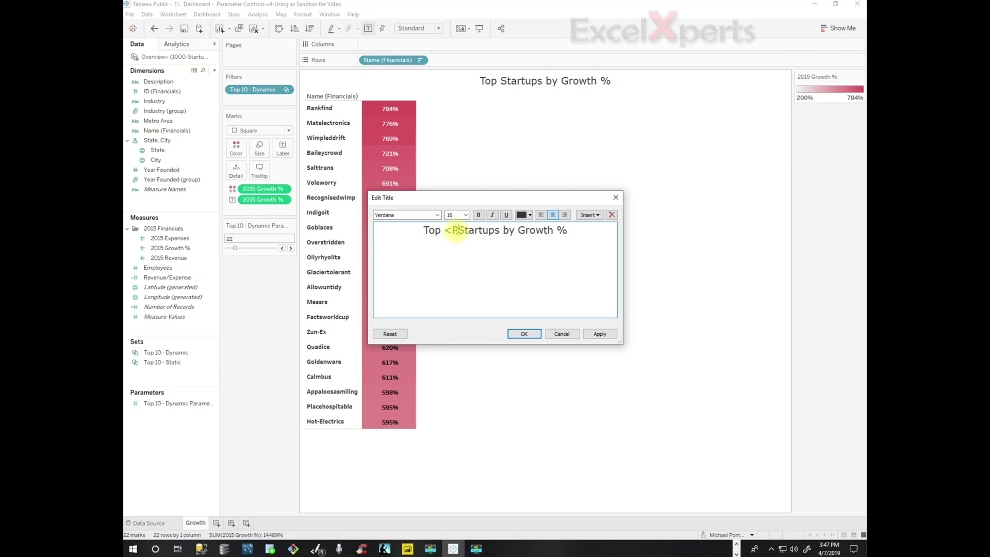
text(arameters)
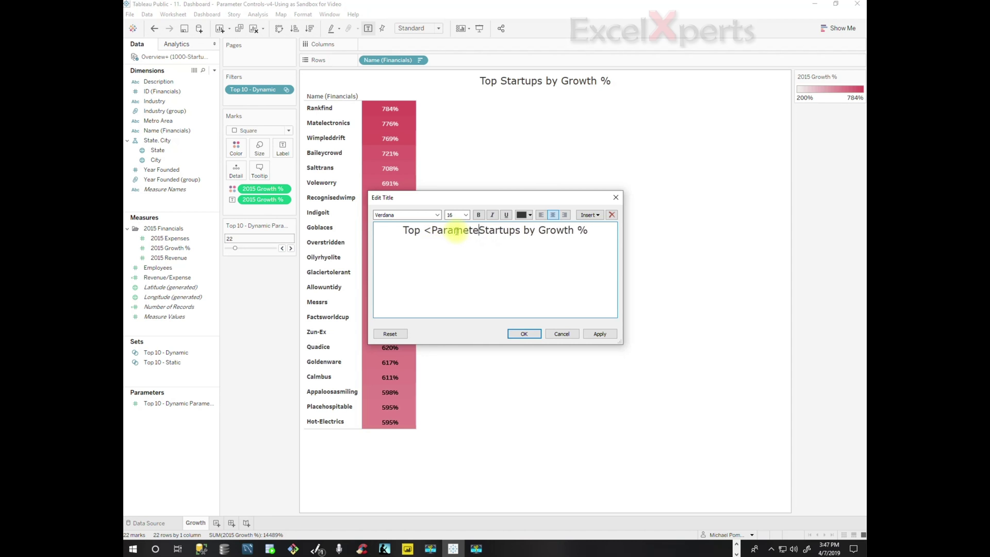
text(.)
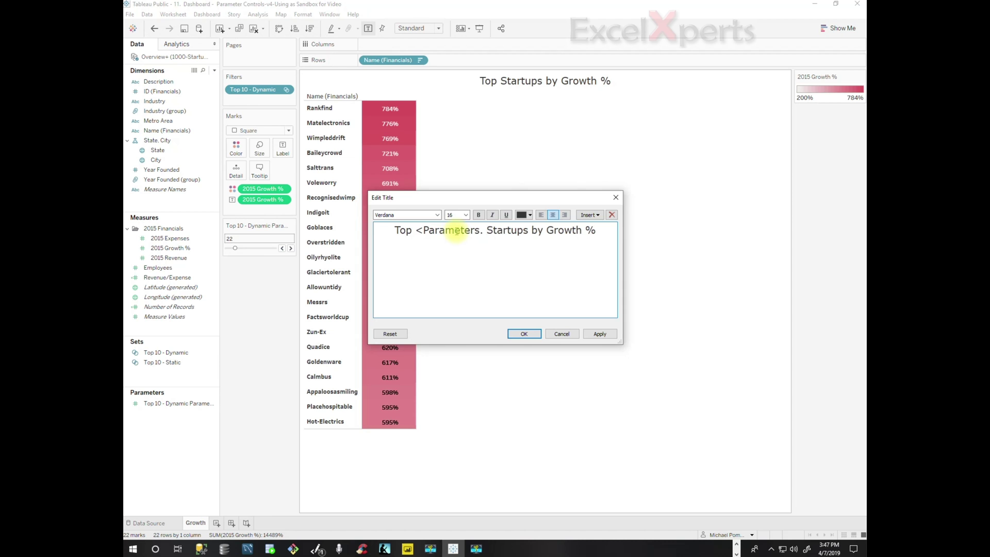
text( >)
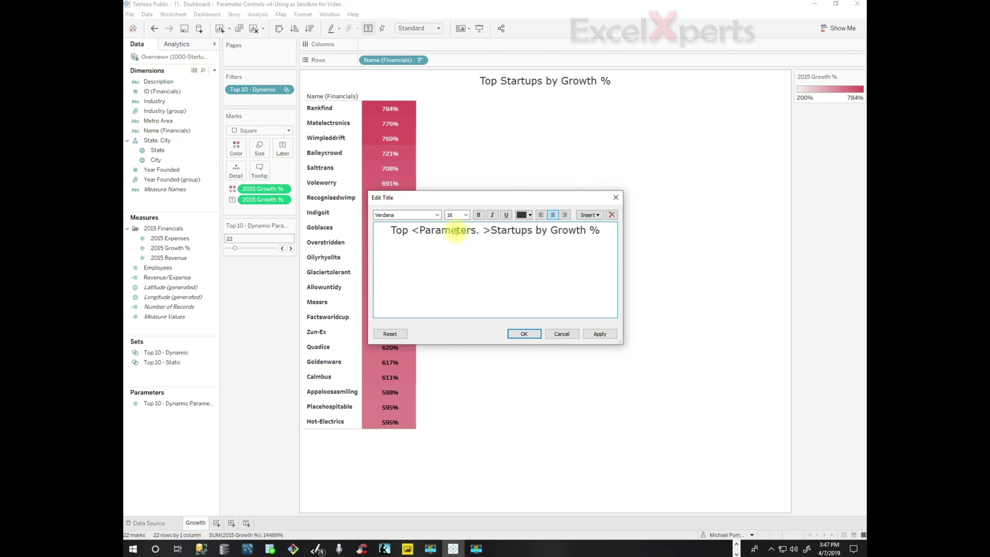
click(598, 216)
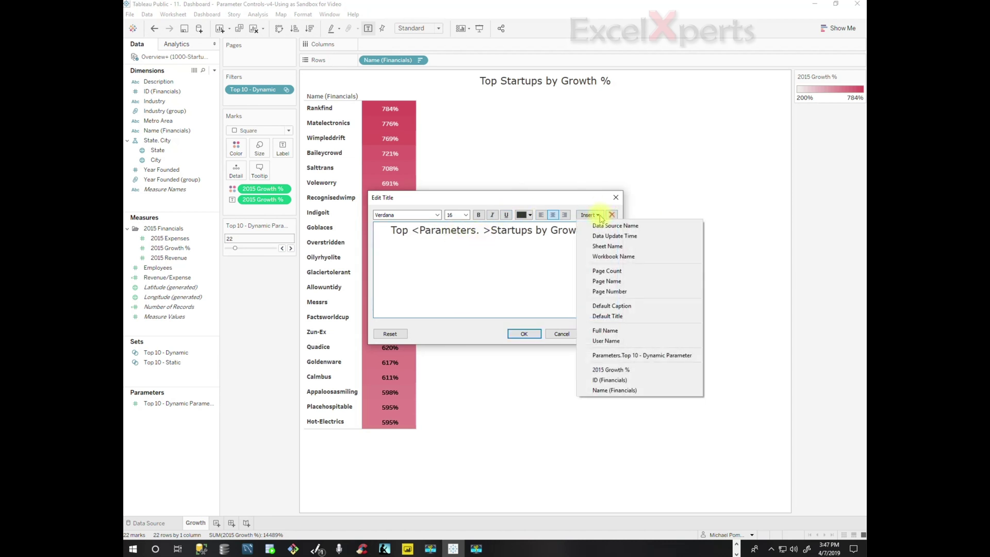
click(631, 356)
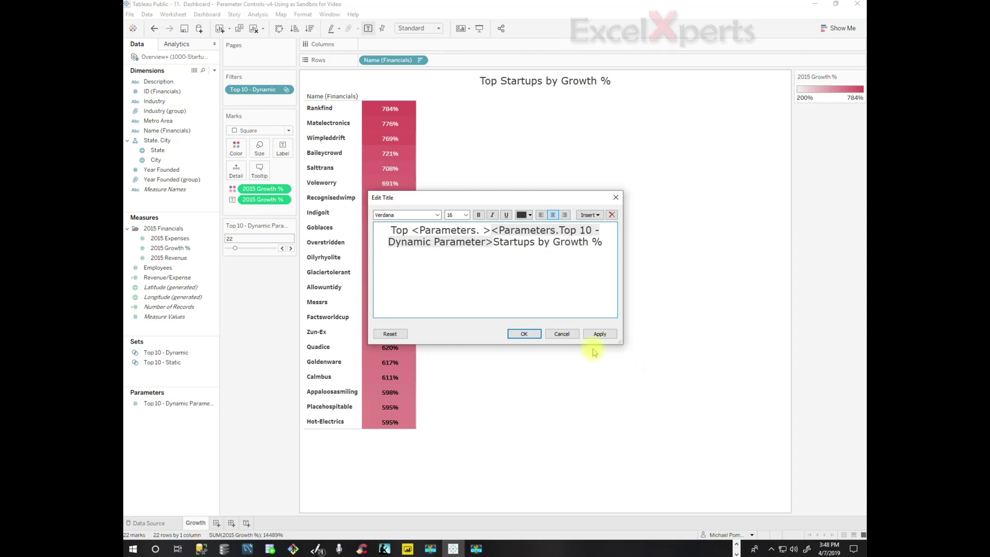
click(491, 231)
drag(490, 230, 413, 227)
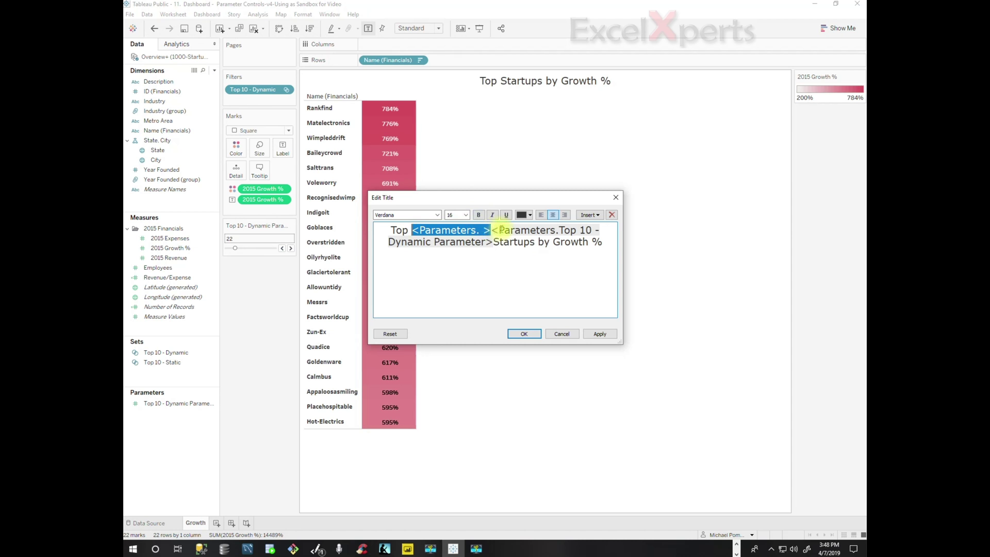
key(Delete)
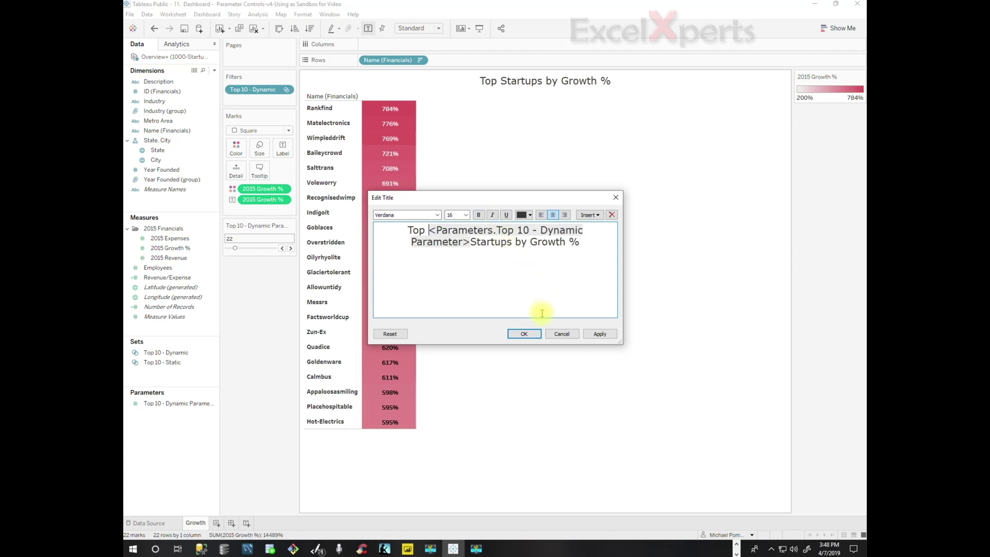
click(599, 334)
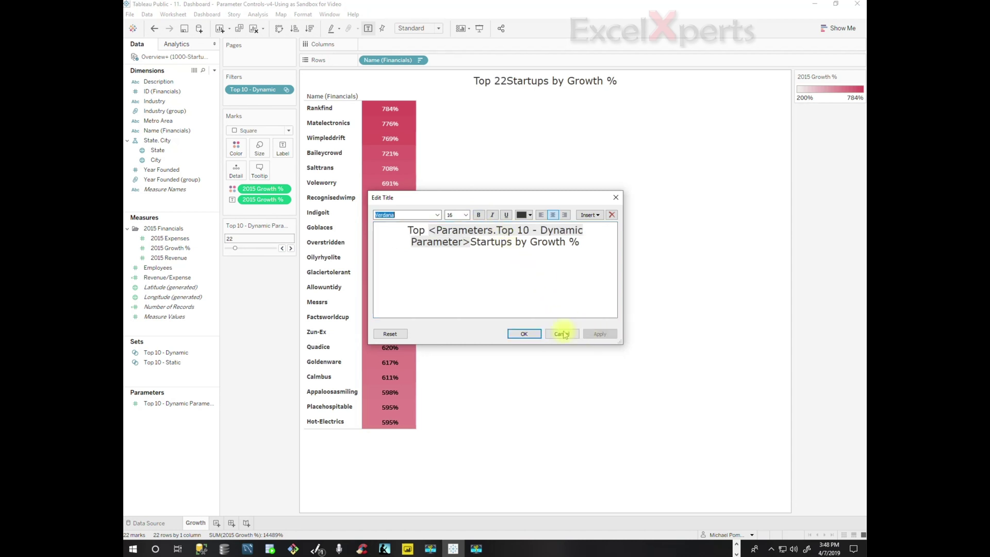
click(524, 334)
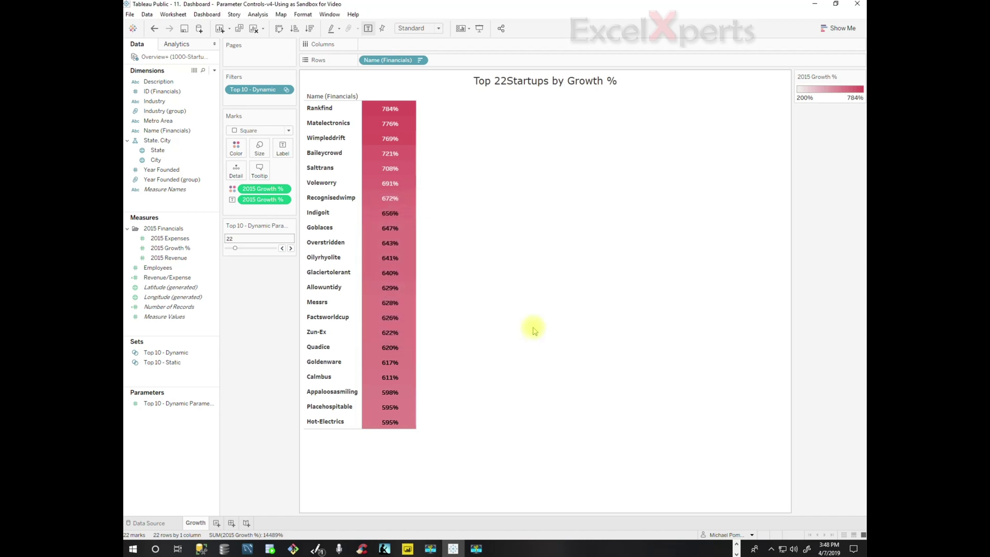
Separate the parameter number from 'Startups' so the title reads 'Top 22 Startups by Growth %'
double_click(513, 85)
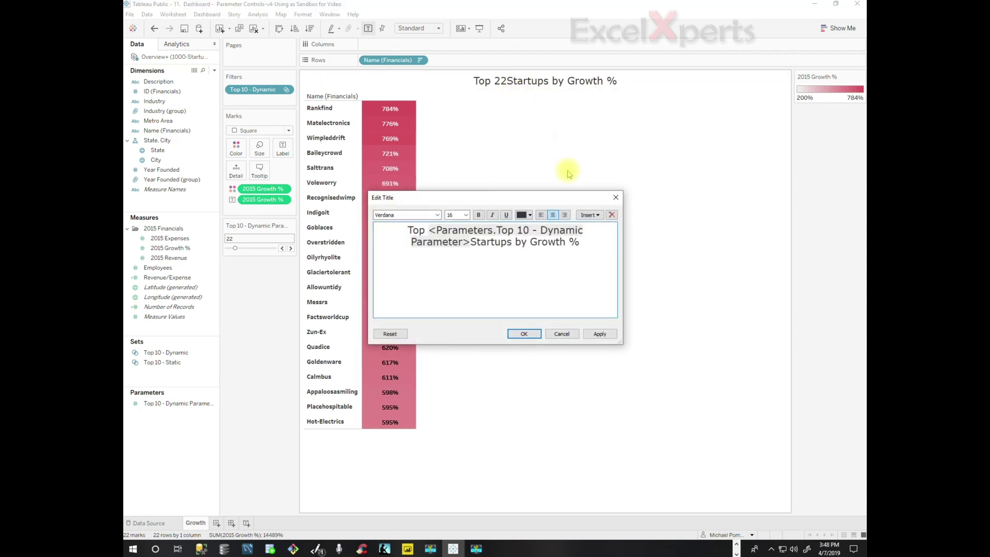
click(470, 242)
key(Return)
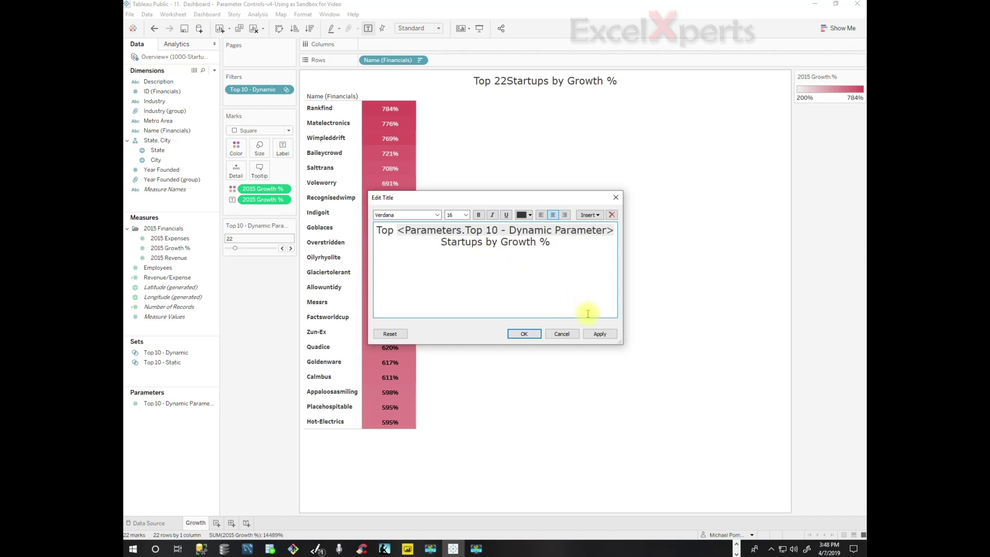
click(600, 333)
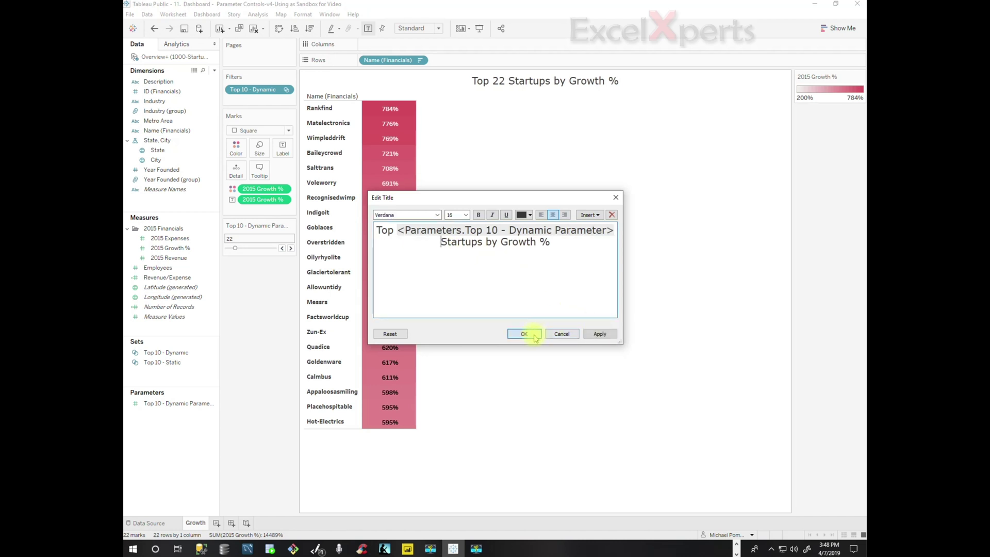
click(527, 333)
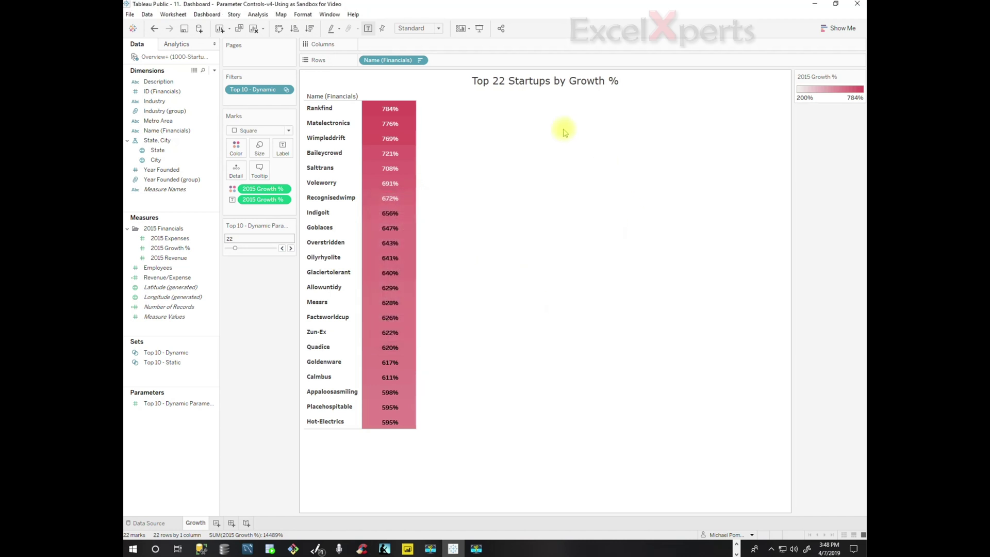
Step the Top 10 - Dynamic Parameter up one at a time from 22 to 29
click(291, 248)
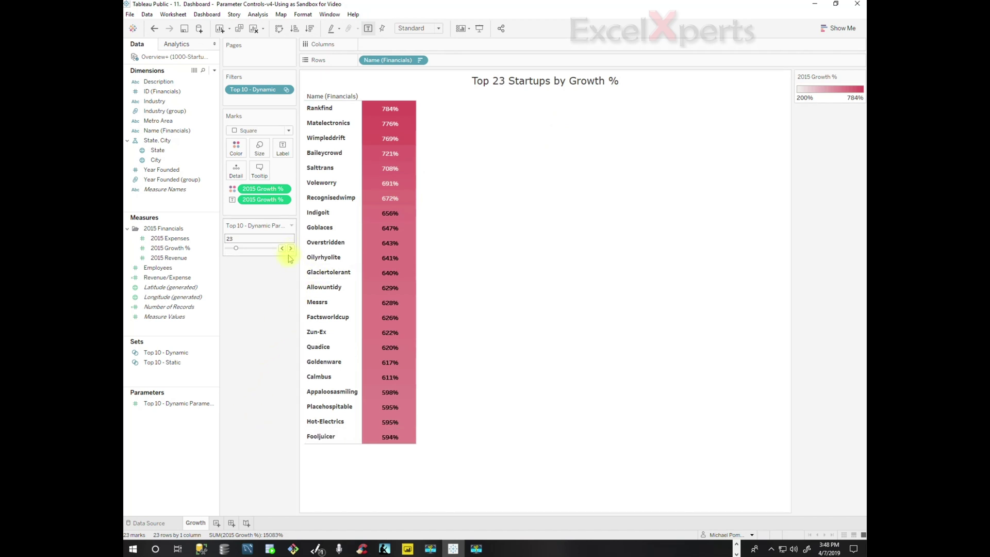
click(291, 248)
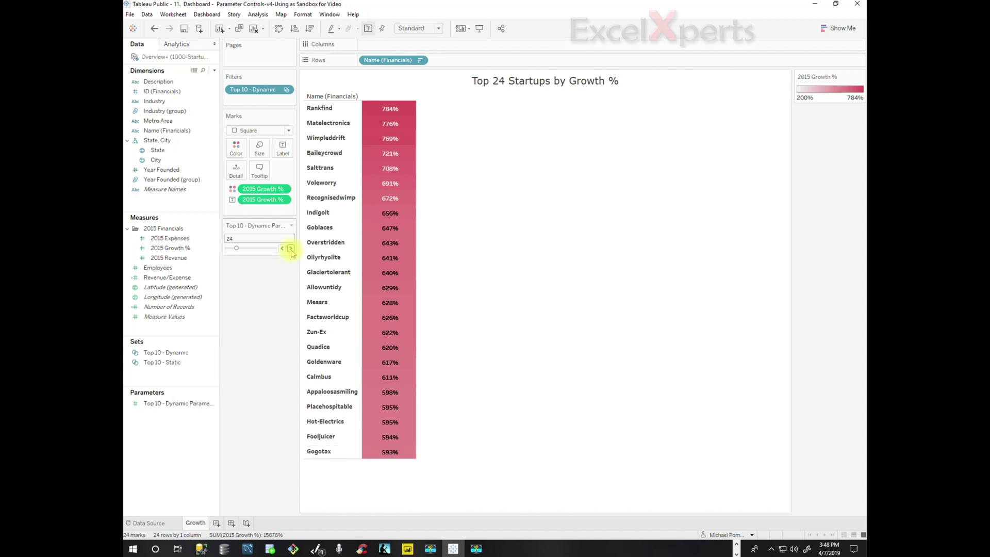
click(291, 249)
click(291, 249)
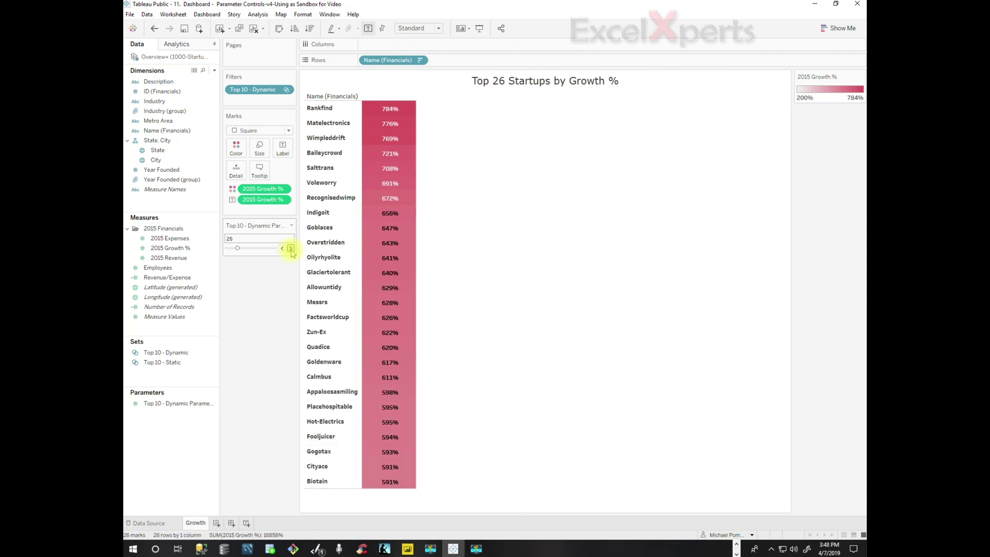
click(291, 249)
click(290, 249)
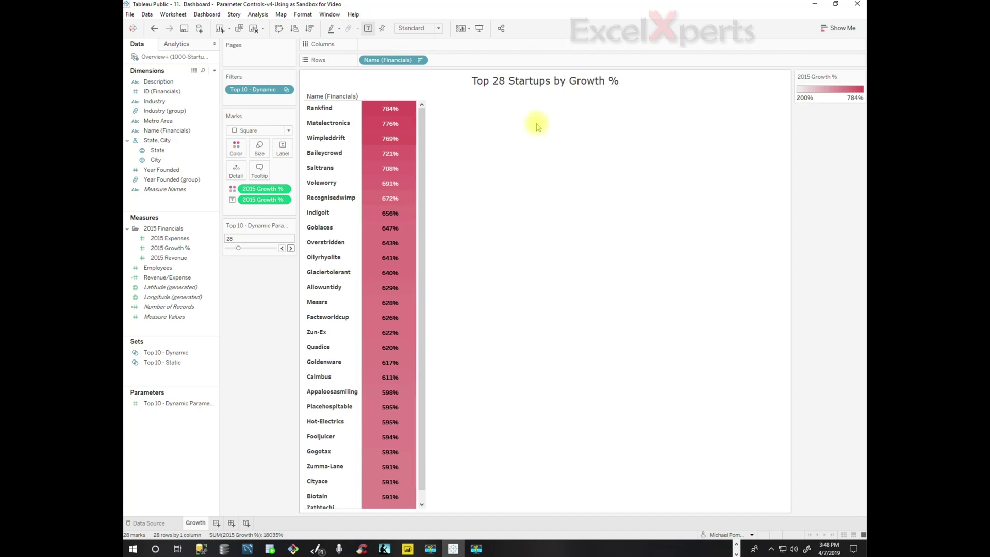
click(291, 248)
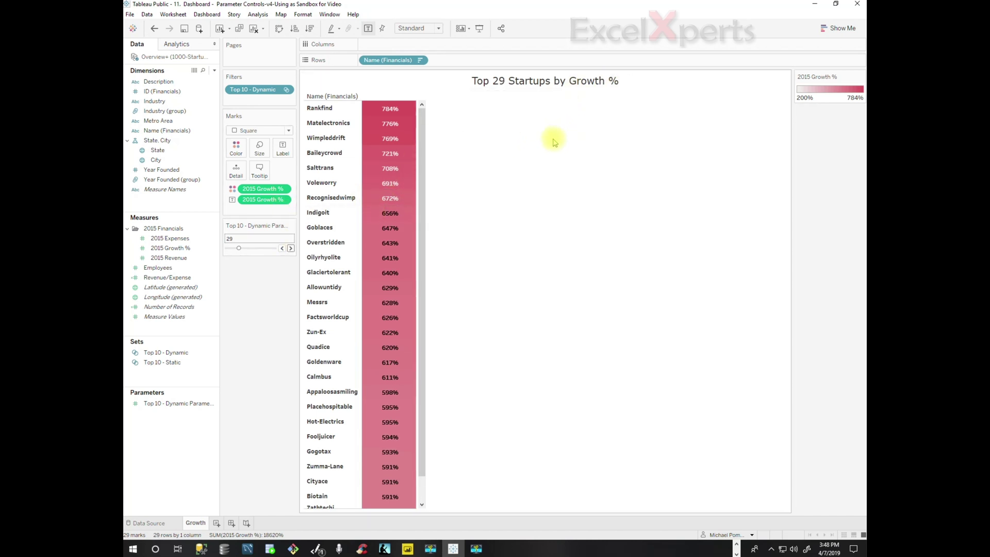